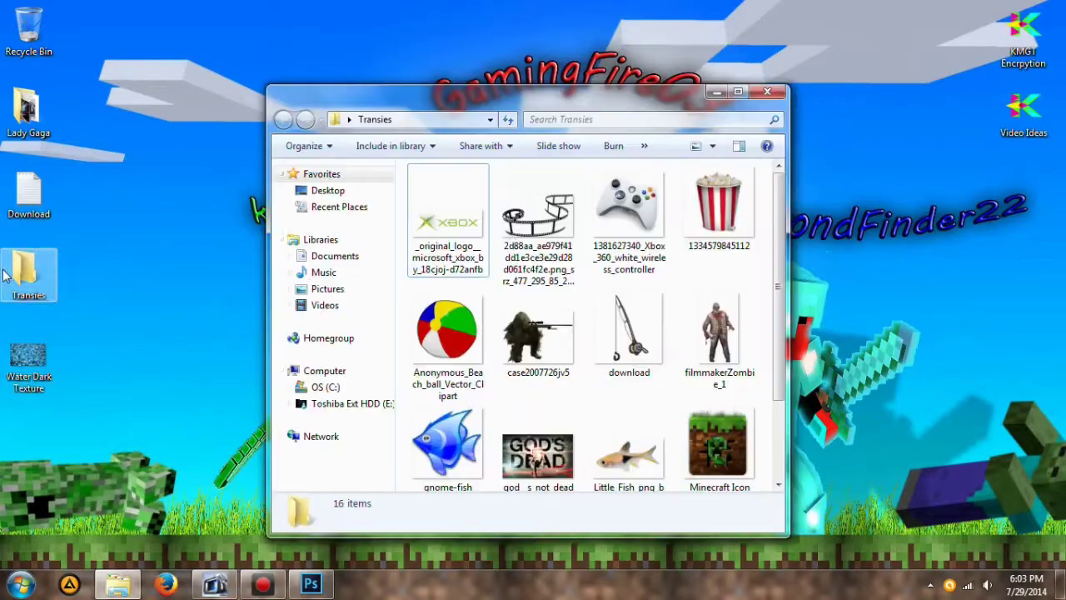
- Place the topWave image from the Transies folder across the full width of the canvas bottom and commit it
{"action": "scroll", "coordinate": [441, 417], "scroll_direction": "down", "scroll_amount": 2}
{"action": "left_click", "coordinate": [514, 436]}
{"action": "left_click", "coordinate": [442, 440]}
{"action": "left_click_drag", "start_coordinate": [538, 441], "coordinate": [452, 533]}
{"action": "left_click_drag", "start_coordinate": [446, 476], "coordinate": [448, 425]}
{"action": "key", "text": "Return"}
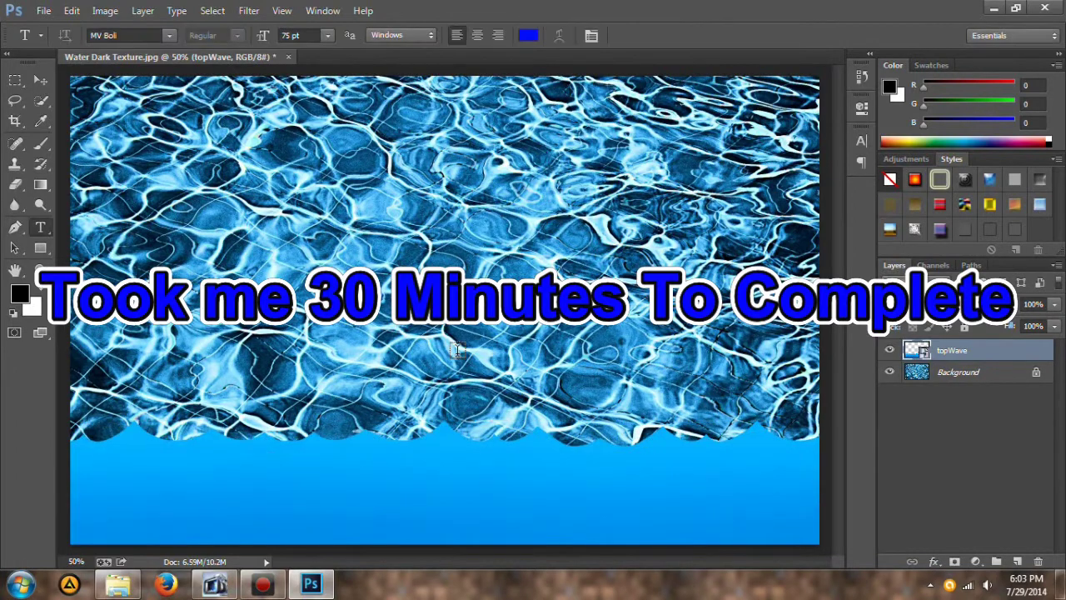
- Add a drop shadow to the topWave layer, adjusting its blend mode and increasing its distance and size
{"action": "left_click", "coordinate": [457, 349]}
{"action": "right_click", "coordinate": [980, 379]}
{"action": "left_click", "coordinate": [827, 81]}
{"action": "left_click", "coordinate": [633, 328]}
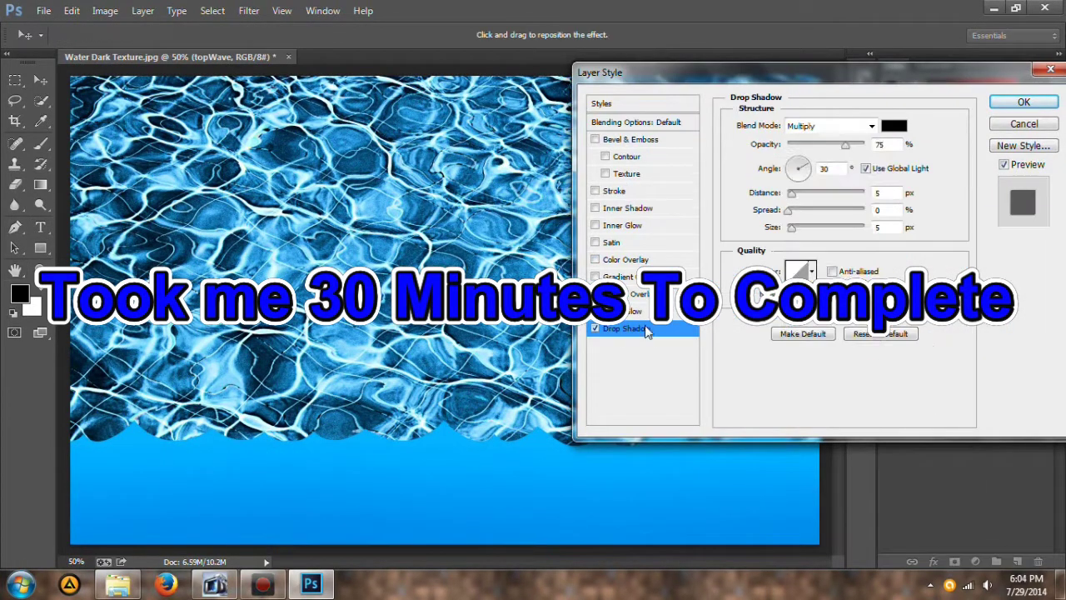
{"action": "left_click", "coordinate": [828, 126]}
{"action": "left_click", "coordinate": [825, 288]}
{"action": "left_click_drag", "start_coordinate": [792, 194], "coordinate": [833, 229]}
{"action": "left_click", "coordinate": [829, 126]}
{"action": "left_click", "coordinate": [824, 138]}
- Add a blue outer glow to the topWave layer, enlarge its size, and apply the layer style
{"action": "left_click", "coordinate": [621, 311]}
{"action": "left_click", "coordinate": [770, 180]}
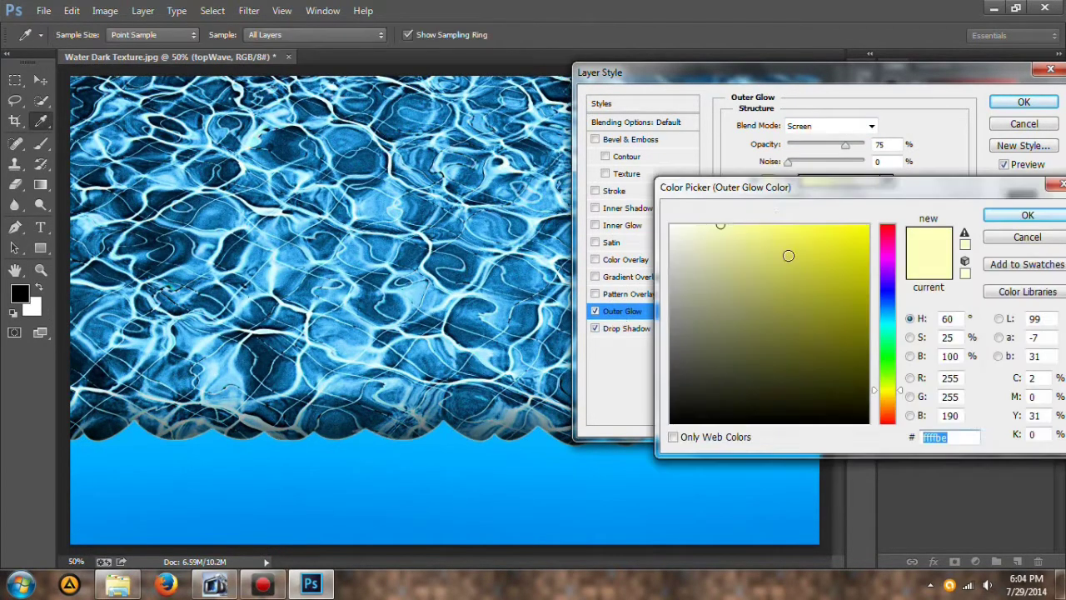
{"action": "left_click_drag", "start_coordinate": [901, 253], "coordinate": [902, 285]}
{"action": "key", "text": "Return"}
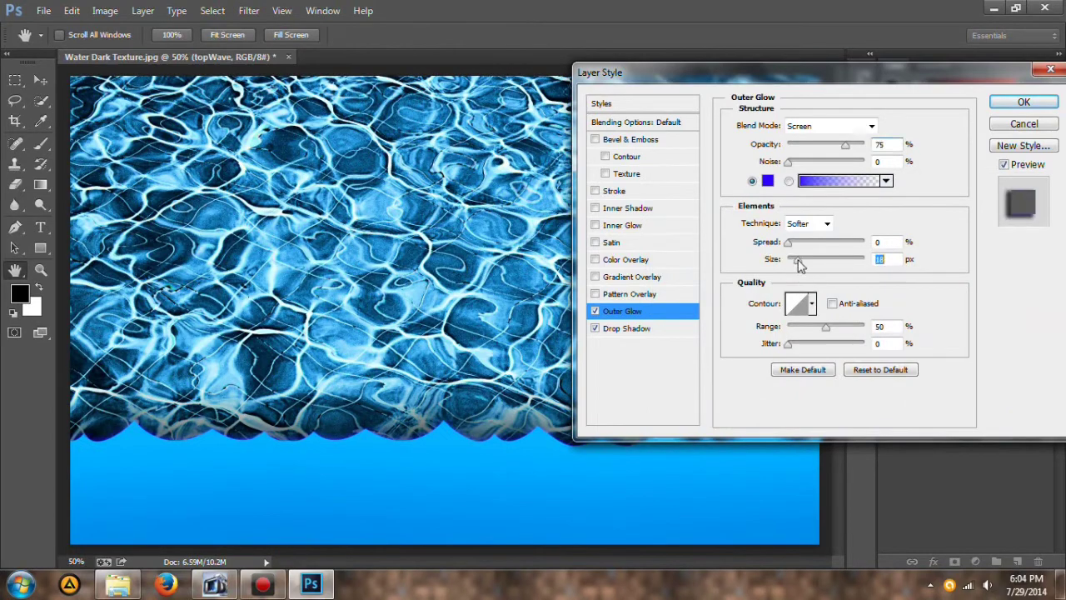
{"action": "left_click", "coordinate": [1024, 102]}
{"action": "left_click", "coordinate": [117, 585]}
{"action": "left_click_drag", "start_coordinate": [448, 217], "coordinate": [942, 473]}
{"action": "left_click", "coordinate": [567, 56]}
{"action": "left_click", "coordinate": [125, 584]}
{"action": "left_click_drag", "start_coordinate": [466, 193], "coordinate": [281, 275]}
{"action": "left_click", "coordinate": [567, 57]}
- Place the beach ball image at about 5% scale on the wave's right part and order its layer below topWave
{"action": "left_click", "coordinate": [117, 584]}
{"action": "left_click_drag", "start_coordinate": [206, 77], "coordinate": [613, 460]}
{"action": "left_click_drag", "start_coordinate": [653, 497], "coordinate": [694, 403]}
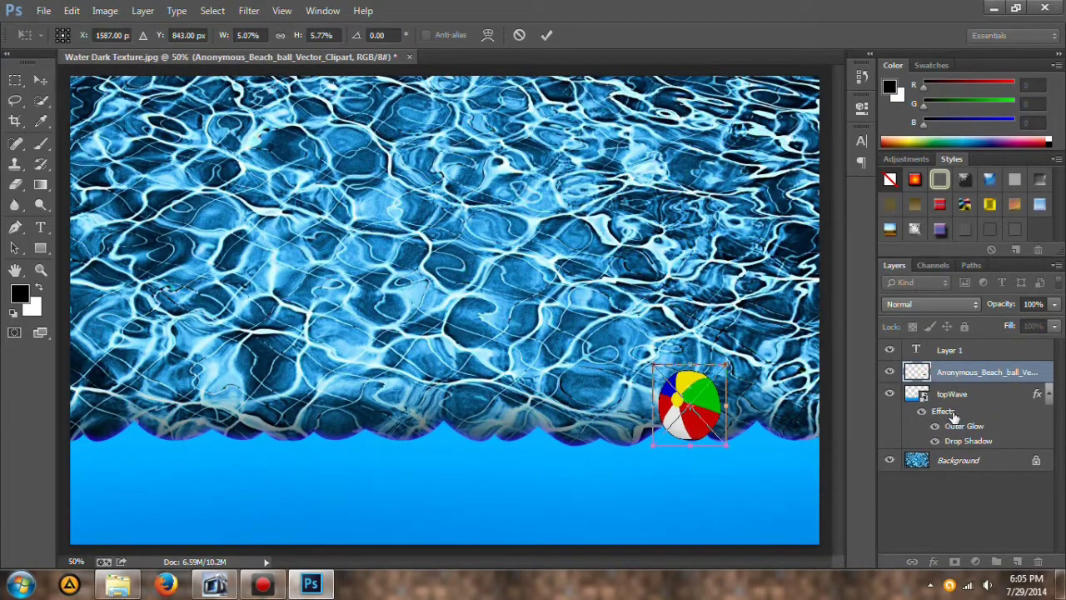
{"action": "key", "text": "Return"}
{"action": "left_click_drag", "start_coordinate": [983, 372], "coordinate": [904, 435]}
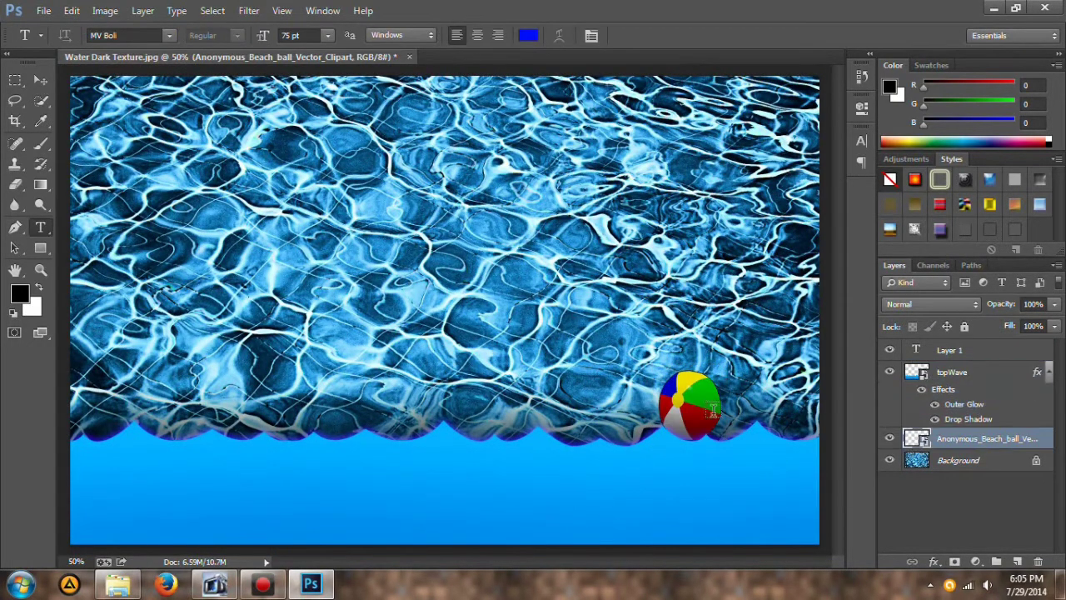
{"action": "left_click", "coordinate": [117, 584]}
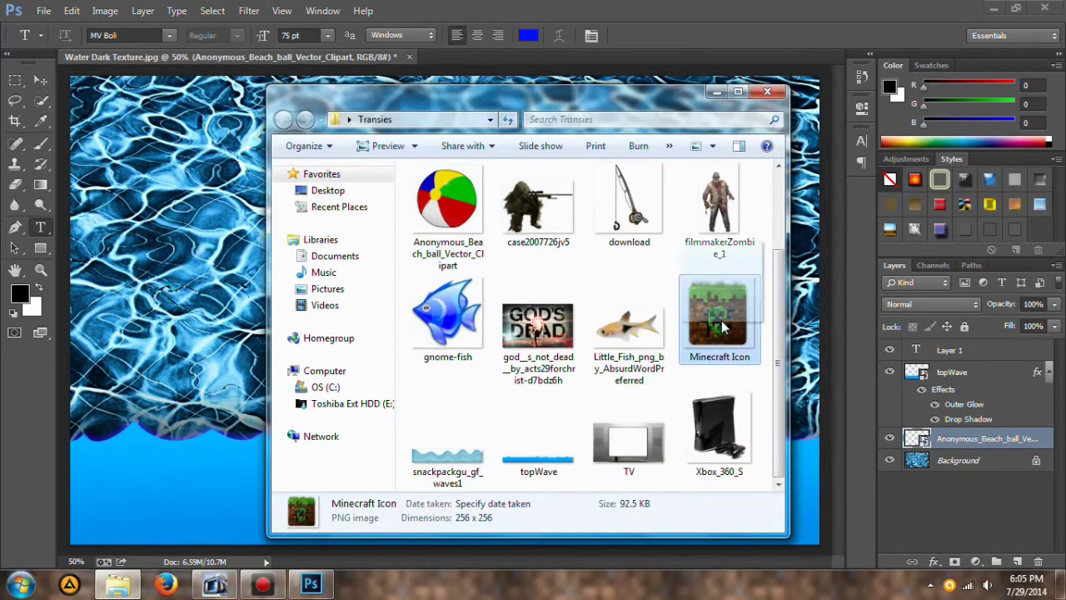
{"action": "double_click", "coordinate": [723, 292]}
{"action": "left_click", "coordinate": [603, 56]}
- Place the Minecraft Icon image at about 32% scale in the canvas's lower-left corner, with its layer above topWave
{"action": "left_click", "coordinate": [117, 584]}
{"action": "left_click_drag", "start_coordinate": [721, 307], "coordinate": [184, 258]}
{"action": "left_click_drag", "start_coordinate": [240, 108], "coordinate": [123, 431]}
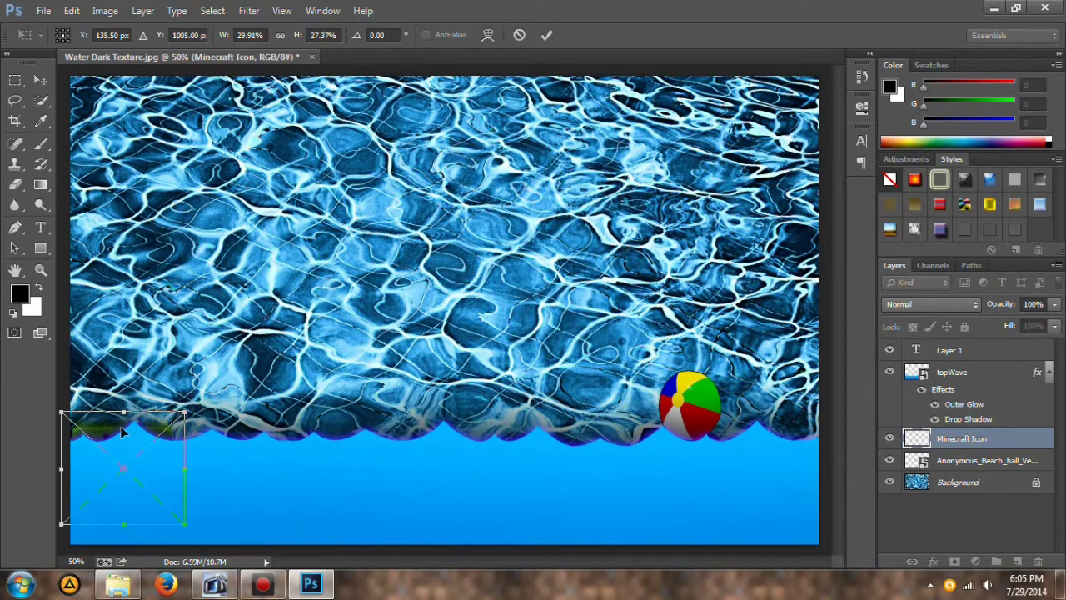
{"action": "left_click_drag", "start_coordinate": [184, 524], "coordinate": [183, 534]}
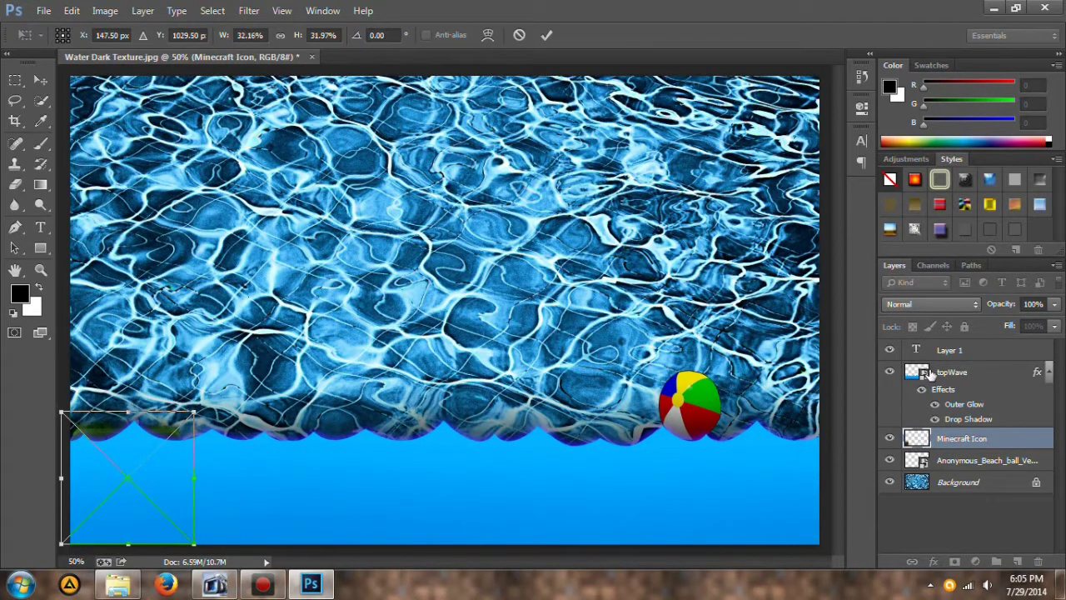
{"action": "left_click_drag", "start_coordinate": [962, 372], "coordinate": [962, 368]}
{"action": "key", "text": "Return"}
{"action": "left_click_drag", "start_coordinate": [143, 512], "coordinate": [149, 523]}
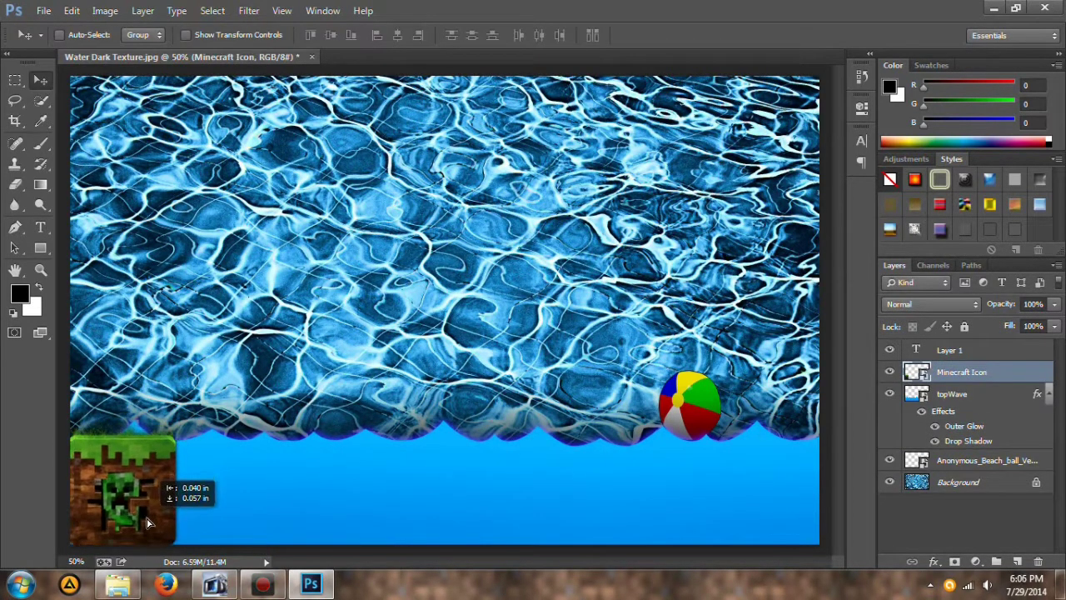
{"action": "left_click_drag", "start_coordinate": [455, 481], "coordinate": [453, 485]}
{"action": "double_click", "coordinate": [916, 372]}
{"action": "key", "text": "Return"}
{"action": "left_click", "coordinate": [531, 54]}
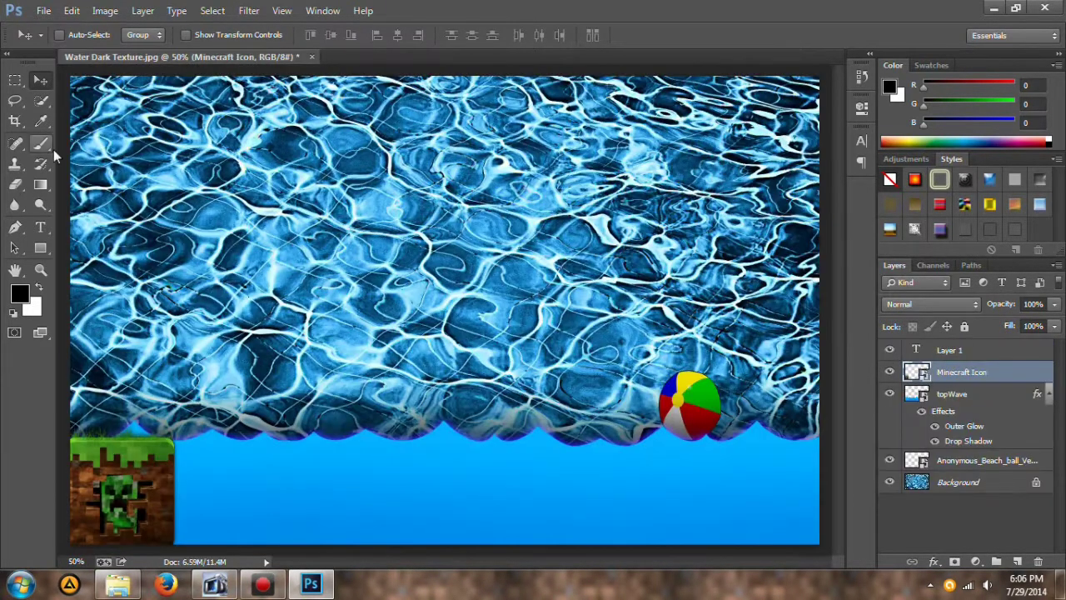
{"action": "left_click", "coordinate": [17, 246]}
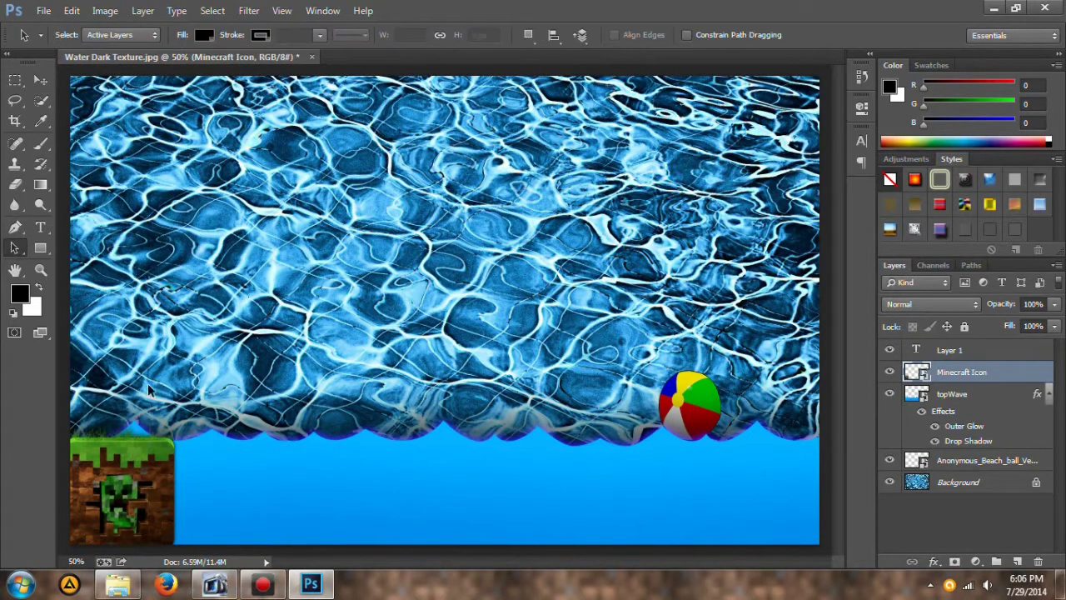
- Move the topWave layer slightly lower on the canvas
{"action": "left_click", "coordinate": [944, 391]}
{"action": "key", "text": "v"}
{"action": "left_click_drag", "start_coordinate": [268, 438], "coordinate": [267, 458]}
- Move the beach ball to the canvas's right edge so it floats on the wave, fine-tuning its position
{"action": "left_click_drag", "start_coordinate": [711, 396], "coordinate": [783, 420]}
{"action": "left_click", "coordinate": [924, 460]}
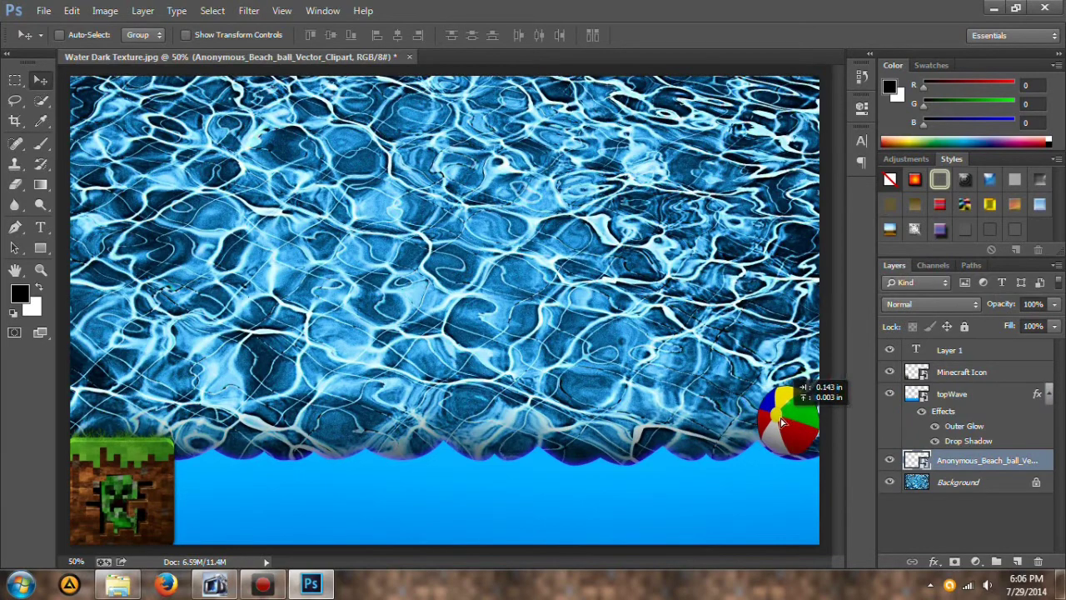
{"action": "key", "text": "Right"}
{"action": "key", "text": "Right"}
{"action": "key", "text": "Right"}
{"action": "key", "text": "Right"}
{"action": "key", "text": "Right"}
{"action": "key", "text": "Right"}
{"action": "key", "text": "Up"}
{"action": "key", "text": "Up"}
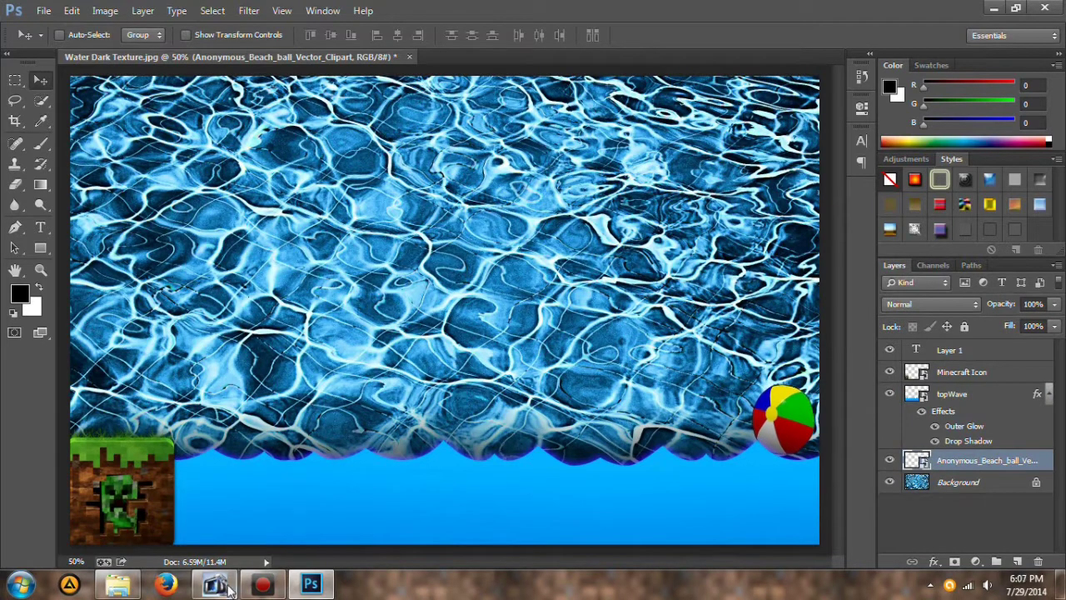
- Place the case2007726jv5 sniper image at about 7% width and 10% height, standing on the Minecraft block
{"action": "left_click", "coordinate": [117, 584]}
{"action": "left_click_drag", "start_coordinate": [527, 243], "coordinate": [216, 342]}
{"action": "left_click_drag", "start_coordinate": [129, 76], "coordinate": [641, 399]}
{"action": "left_click_drag", "start_coordinate": [698, 437], "coordinate": [141, 345]}
{"action": "left_click_drag", "start_coordinate": [143, 307], "coordinate": [144, 328]}
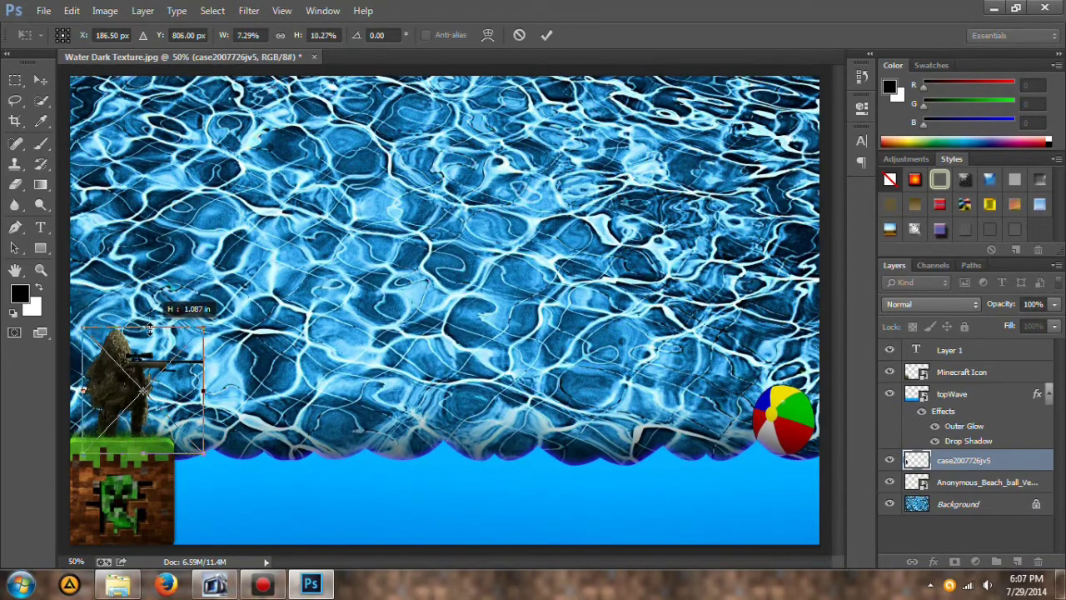
{"action": "key", "text": "Return"}
- Place the download fishing rod image, scaled down and rotated, in the canvas's upper-right corner
{"action": "left_click", "coordinate": [117, 585]}
{"action": "left_click_drag", "start_coordinate": [629, 202], "coordinate": [175, 319]}
{"action": "left_click_drag", "start_coordinate": [220, 76], "coordinate": [413, 364]}
{"action": "left_click_drag", "start_coordinate": [428, 419], "coordinate": [541, 203]}
{"action": "left_click_drag", "start_coordinate": [753, 237], "coordinate": [709, 238]}
{"action": "left_click_drag", "start_coordinate": [677, 244], "coordinate": [823, 189]}
{"action": "key", "text": "Return"}
{"action": "double_click", "coordinate": [918, 466]}
{"action": "key", "text": "Return"}
{"action": "left_click", "coordinate": [486, 56]}
- Add an outer glow to the fishing rod layer with Normal blend mode, 9% spread and 144 px size
{"action": "right_click", "coordinate": [963, 461]}
{"action": "left_click", "coordinate": [783, 80]}
{"action": "left_click_drag", "start_coordinate": [634, 74], "coordinate": [520, 163]}
{"action": "left_click", "coordinate": [867, 358]}
{"action": "left_click_drag", "start_coordinate": [710, 352], "coordinate": [718, 351]}
{"action": "left_click_drag", "start_coordinate": [730, 159], "coordinate": [703, 310]}
{"action": "left_click", "coordinate": [698, 367]}
{"action": "left_click", "coordinate": [697, 7]}
{"action": "left_click_drag", "start_coordinate": [647, 486], "coordinate": [653, 485]}
- Set the fishing rod's outer glow colour to a purple-blue and apply the layer style
{"action": "left_click", "coordinate": [625, 421]}
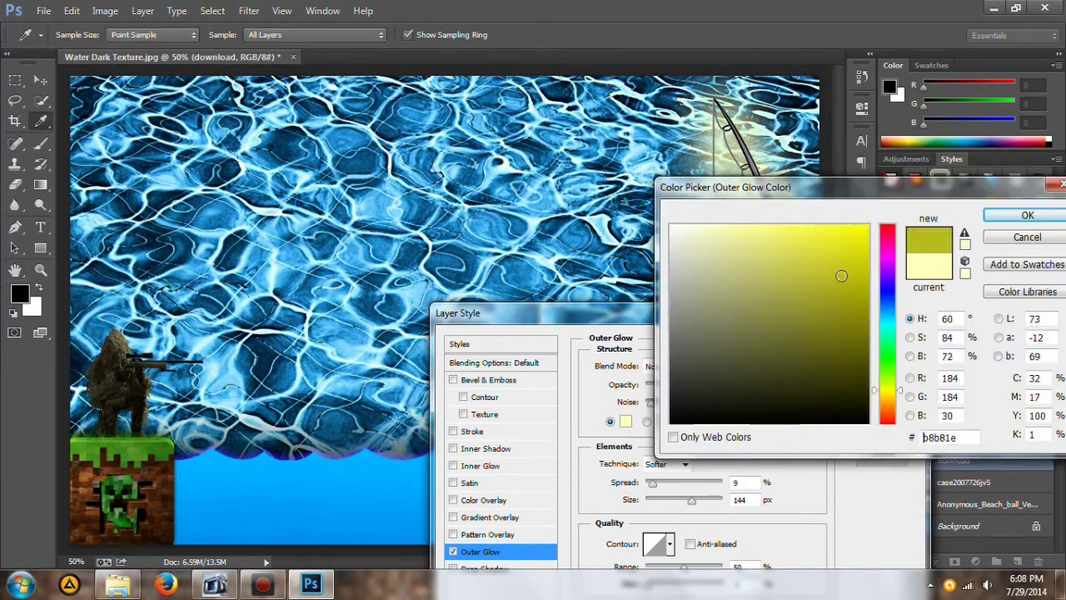
{"action": "left_click", "coordinate": [887, 286]}
{"action": "left_click", "coordinate": [794, 223]}
{"action": "left_click", "coordinate": [1028, 215]}
{"action": "left_click", "coordinate": [875, 340]}
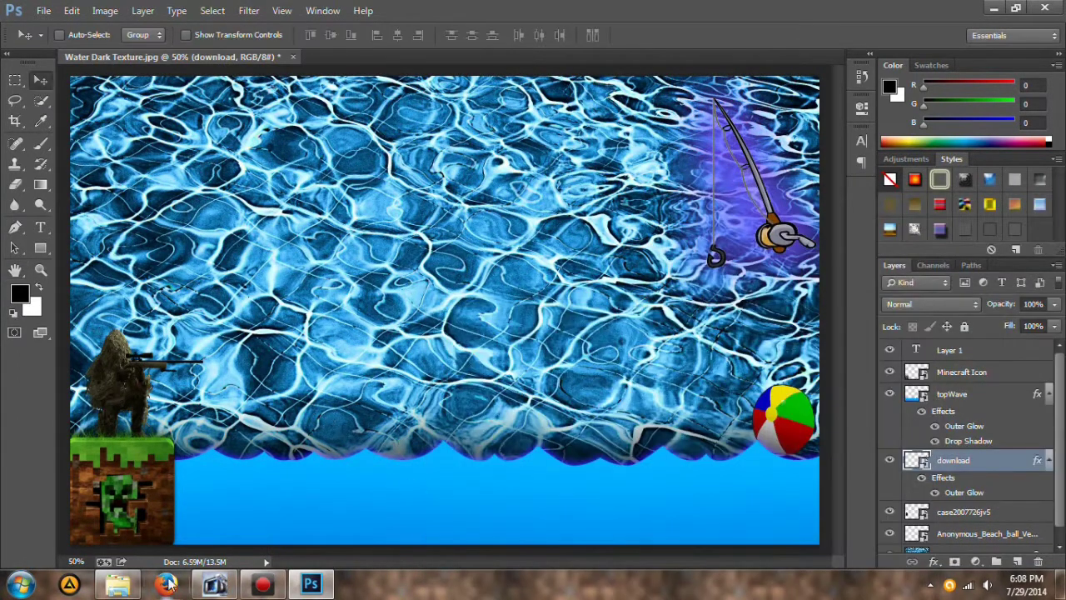
- Place the TV image at about 9% width and 12% height in the canvas's upper-left corner
{"action": "left_click", "coordinate": [127, 588]}
{"action": "left_click_drag", "start_coordinate": [644, 438], "coordinate": [195, 175]}
{"action": "left_click_drag", "start_coordinate": [72, 101], "coordinate": [154, 109]}
{"action": "left_click_drag", "start_coordinate": [354, 286], "coordinate": [288, 235]}
{"action": "left_click", "coordinate": [121, 593]}
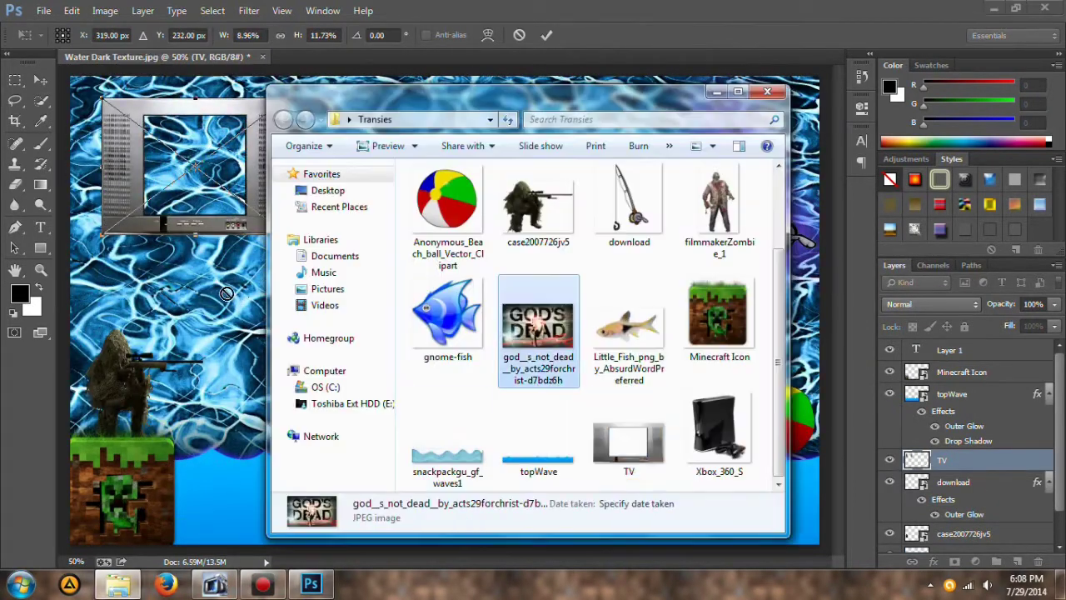
{"action": "left_click", "coordinate": [121, 592]}
{"action": "key", "text": "Return"}
- Place the God's Not Dead picture and scale it to fit inside the TV's screen
{"action": "left_click", "coordinate": [125, 578]}
{"action": "left_click_drag", "start_coordinate": [543, 314], "coordinate": [229, 291]}
{"action": "left_click_drag", "start_coordinate": [71, 76], "coordinate": [675, 383]}
{"action": "left_click_drag", "start_coordinate": [744, 411], "coordinate": [217, 145]}
{"action": "left_click_drag", "start_coordinate": [291, 272], "coordinate": [247, 208]}
{"action": "key", "text": "Return"}
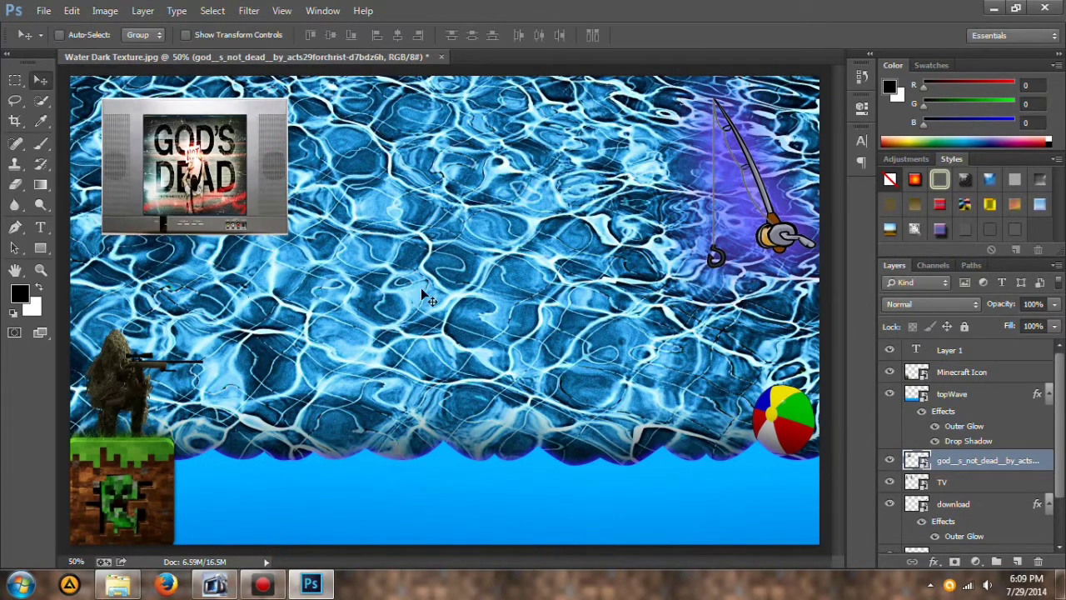
- Place the Little_Fish image, rotated about -14°, below the beach ball and order its layer above Minecraft Icon
{"action": "left_click", "coordinate": [108, 593]}
{"action": "left_click_drag", "start_coordinate": [628, 323], "coordinate": [158, 466]}
{"action": "left_click_drag", "start_coordinate": [720, 143], "coordinate": [321, 335]}
{"action": "left_click_drag", "start_coordinate": [328, 314], "coordinate": [305, 296]}
{"action": "left_click_drag", "start_coordinate": [234, 417], "coordinate": [763, 497]}
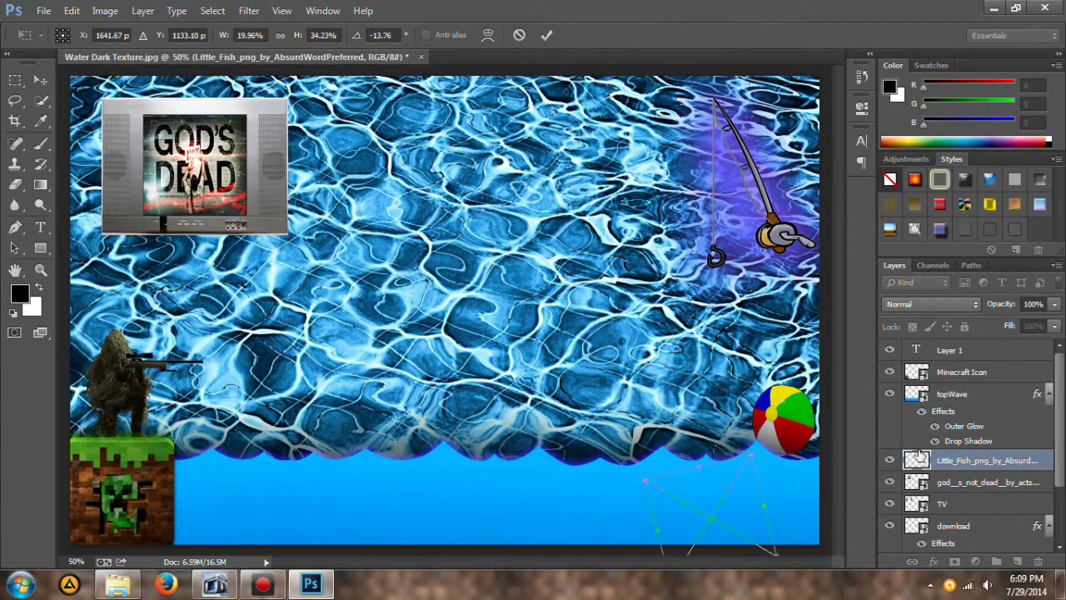
{"action": "key", "text": "Return"}
{"action": "left_click_drag", "start_coordinate": [958, 460], "coordinate": [958, 363]}
{"action": "left_click_drag", "start_coordinate": [704, 508], "coordinate": [756, 499]}
- Place the filmmakerZombie_1 image, rotated about 15°, beside the beach ball and order its layer below topWave
{"action": "left_click", "coordinate": [122, 586]}
{"action": "left_click_drag", "start_coordinate": [724, 193], "coordinate": [196, 350]}
{"action": "left_click_drag", "start_coordinate": [313, 78], "coordinate": [499, 420]}
{"action": "left_click_drag", "start_coordinate": [541, 507], "coordinate": [717, 463]}
{"action": "key", "text": "ctrl+z"}
{"action": "left_click_drag", "start_coordinate": [751, 377], "coordinate": [769, 384]}
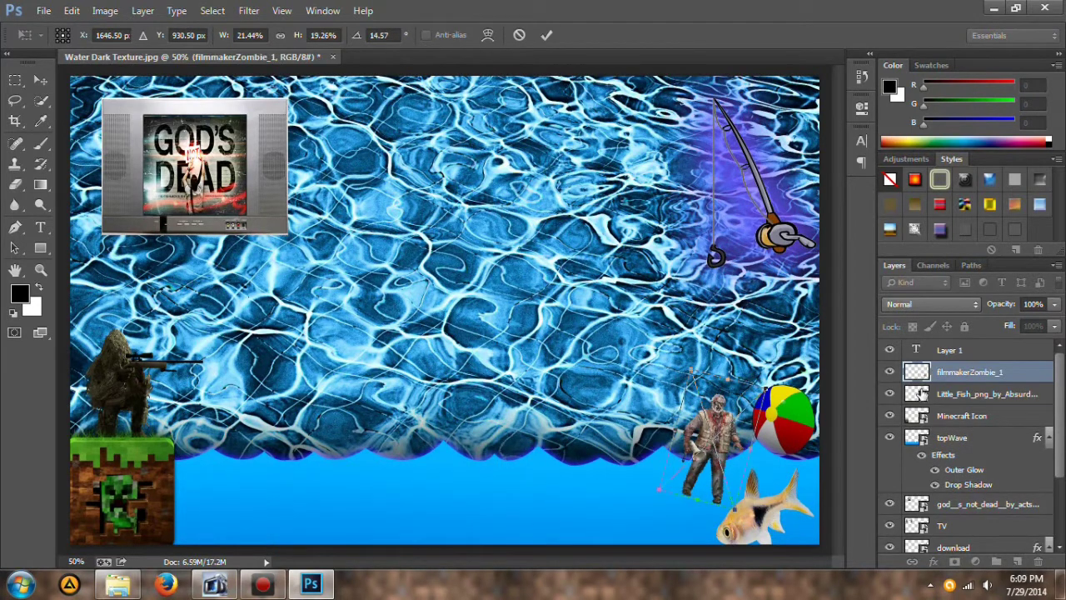
{"action": "key", "text": "Return"}
{"action": "left_click_drag", "start_coordinate": [914, 373], "coordinate": [931, 518]}
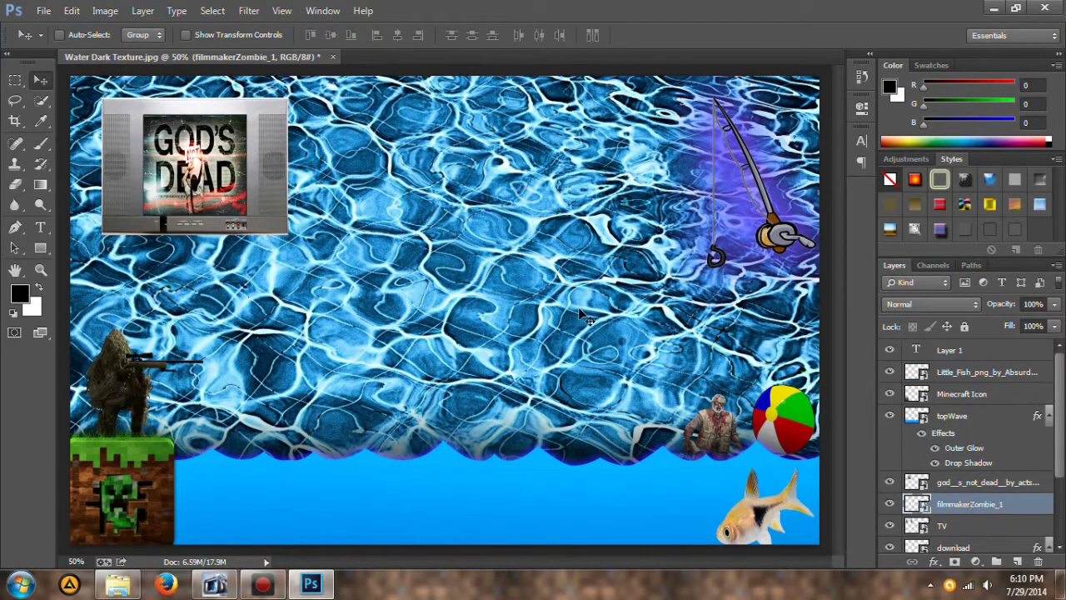
- Place the Xbox_360_S image, scaled down, directly to the right of the TV
{"action": "left_click", "coordinate": [122, 587]}
{"action": "left_click_drag", "start_coordinate": [720, 429], "coordinate": [205, 341]}
{"action": "left_click_drag", "start_coordinate": [234, 76], "coordinate": [518, 347]}
{"action": "left_click_drag", "start_coordinate": [576, 400], "coordinate": [347, 153]}
{"action": "left_click_drag", "start_coordinate": [287, 100], "coordinate": [346, 187]}
{"action": "left_click_drag", "start_coordinate": [387, 230], "coordinate": [334, 175]}
{"action": "key", "text": "Return"}
- Place the film strip image over the TV at about 27% width and 35% height, with its layer above Minecraft Icon
{"action": "left_click", "coordinate": [116, 585]}
{"action": "scroll", "coordinate": [618, 406], "scroll_direction": "up", "scroll_amount": 3}
{"action": "left_click_drag", "start_coordinate": [537, 201], "coordinate": [229, 288]}
{"action": "left_click_drag", "start_coordinate": [121, 115], "coordinate": [583, 370]}
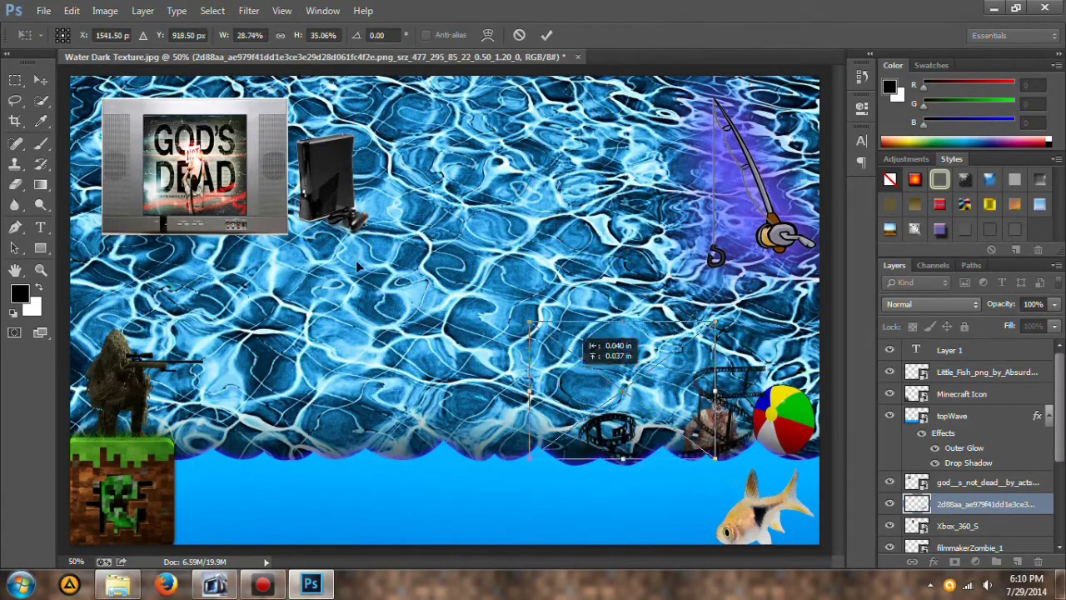
{"action": "left_click_drag", "start_coordinate": [626, 433], "coordinate": [158, 155]}
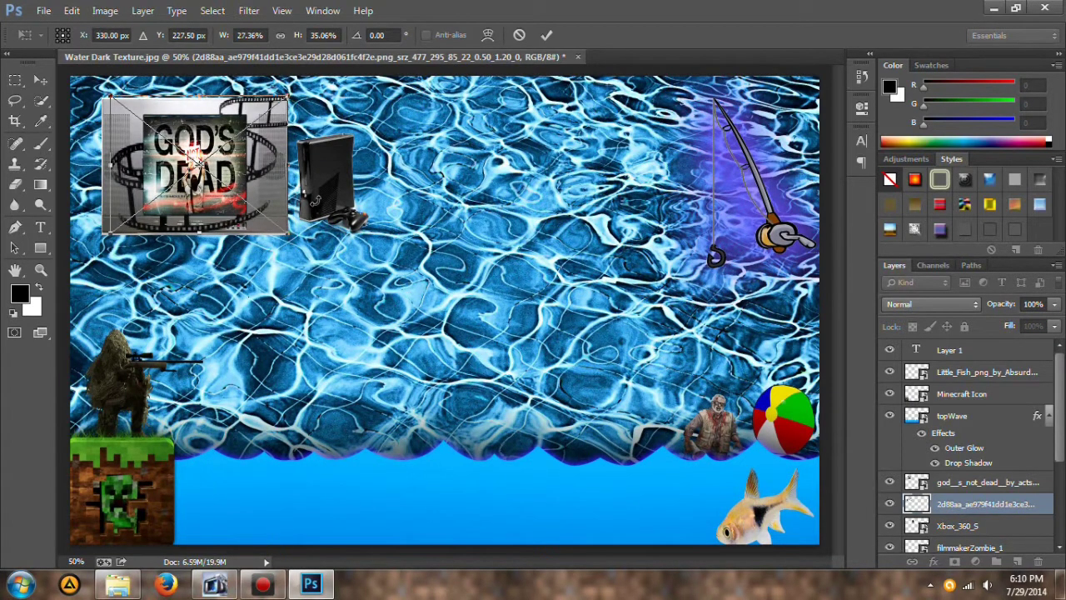
{"action": "key", "text": "Return"}
{"action": "left_click_drag", "start_coordinate": [983, 504], "coordinate": [887, 395]}
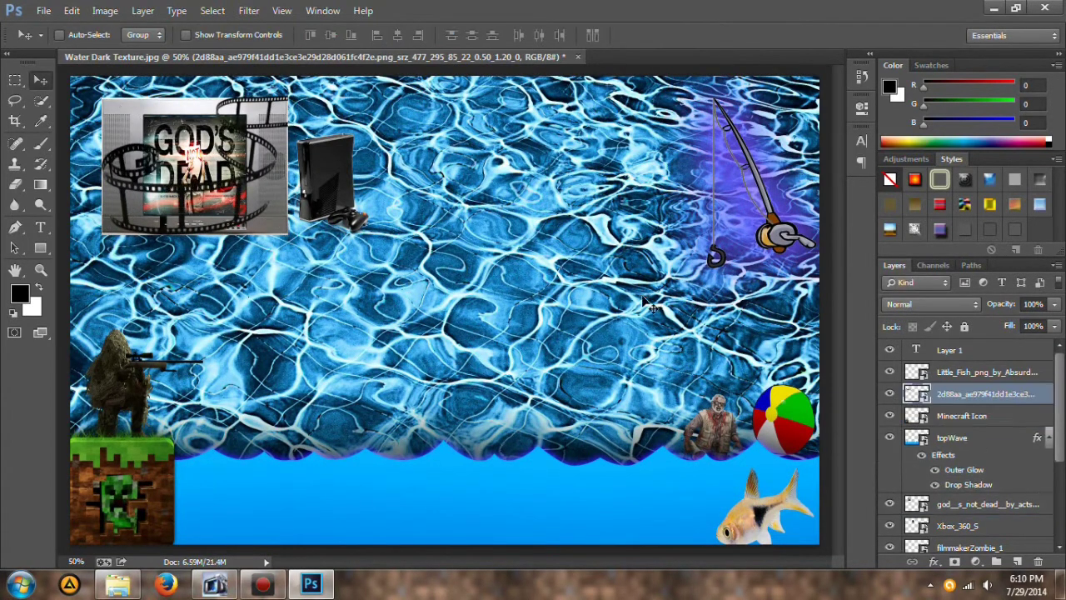
{"action": "left_click", "coordinate": [107, 593]}
{"action": "left_click_drag", "start_coordinate": [720, 208], "coordinate": [226, 270]}
{"action": "left_click_drag", "start_coordinate": [210, 78], "coordinate": [551, 422]}
{"action": "left_click_drag", "start_coordinate": [612, 507], "coordinate": [406, 203]}
{"action": "left_click_drag", "start_coordinate": [473, 117], "coordinate": [442, 152]}
{"action": "key", "text": "Return"}
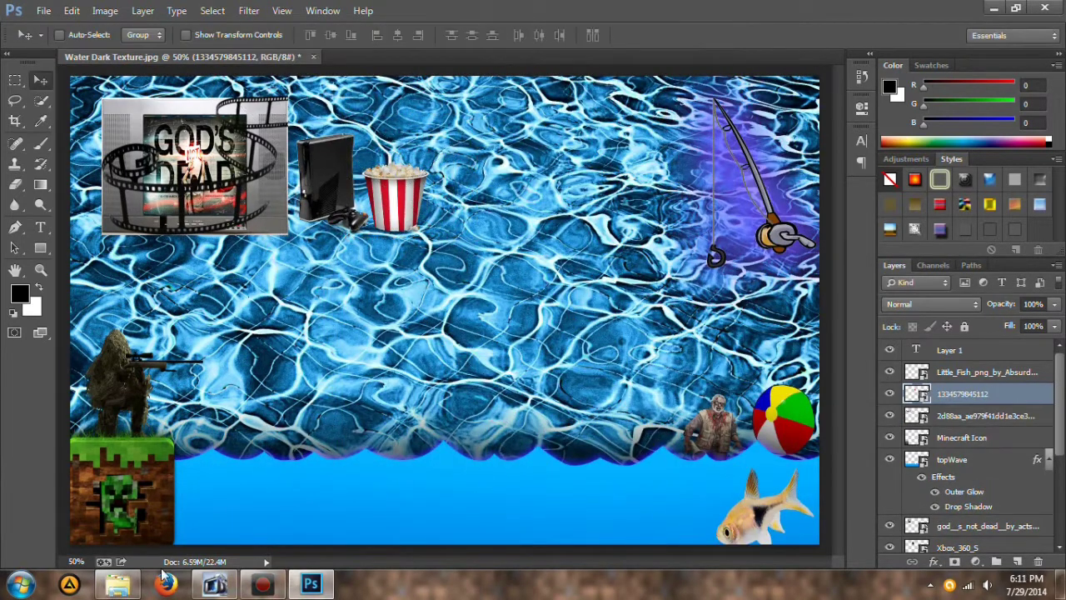
- Open the Transies folder in the Pictures library and locate the grass_PNG385 (2) image
{"action": "left_click", "coordinate": [117, 585]}
{"action": "scroll", "coordinate": [527, 393], "scroll_direction": "down", "scroll_amount": 3}
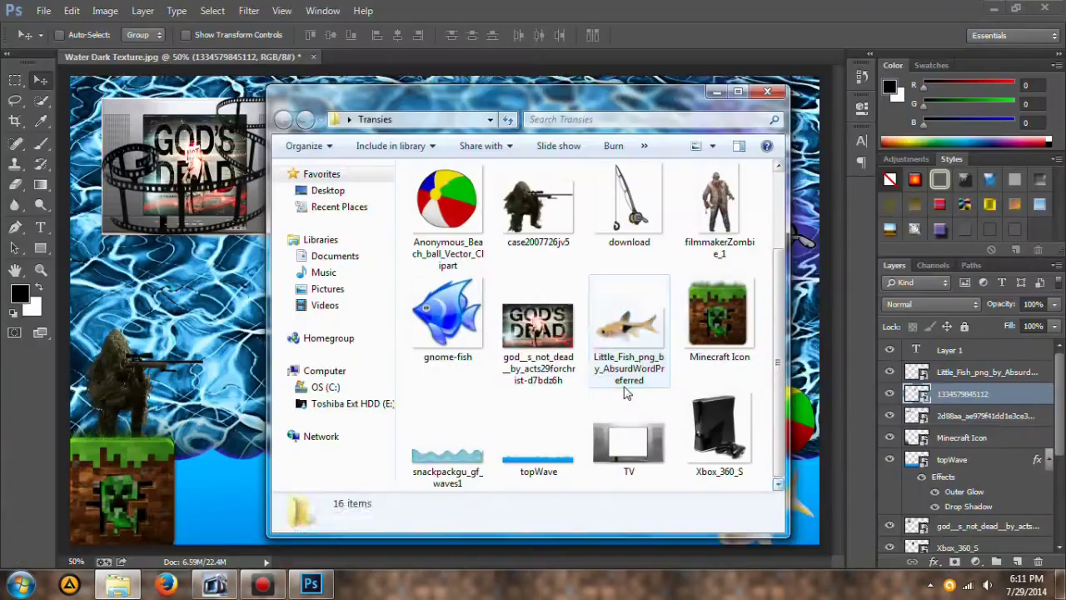
{"action": "left_click", "coordinate": [626, 388]}
{"action": "scroll", "coordinate": [627, 393], "scroll_direction": "up", "scroll_amount": 1}
{"action": "scroll", "coordinate": [621, 385], "scroll_direction": "down", "scroll_amount": 1}
{"action": "scroll", "coordinate": [616, 379], "scroll_direction": "up", "scroll_amount": 1}
{"action": "left_click", "coordinate": [327, 288]}
{"action": "double_click", "coordinate": [700, 398]}
{"action": "scroll", "coordinate": [629, 421], "scroll_direction": "down", "scroll_amount": 6}
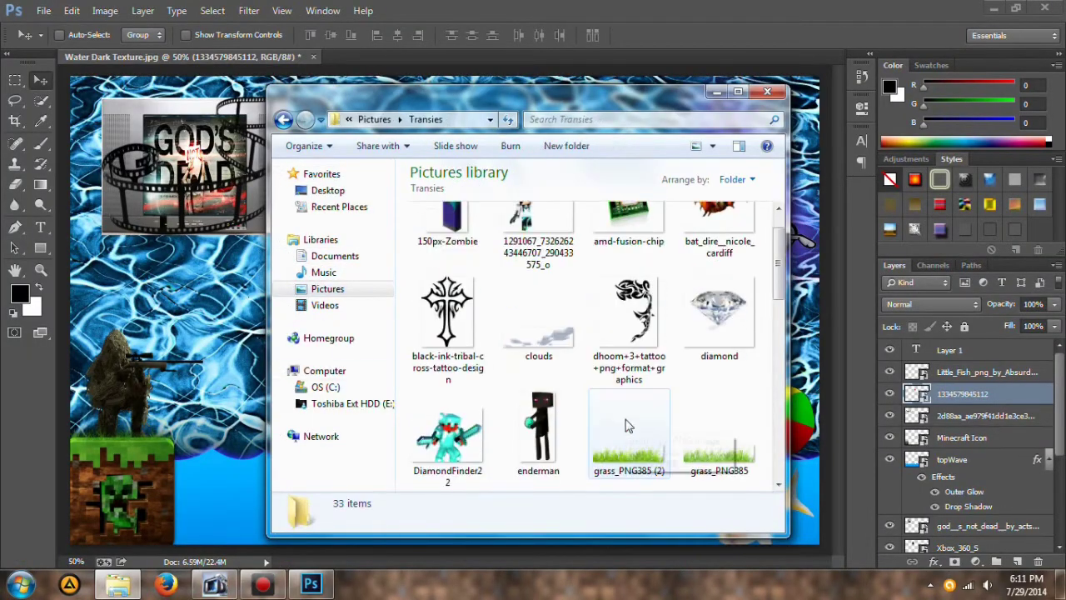
{"action": "scroll", "coordinate": [716, 350], "scroll_direction": "up", "scroll_amount": 1}
- Place the grass_PNG385 (2) image at about 25% width and 6% height as a strip beneath the TV, Xbox and popcorn
{"action": "left_click_drag", "start_coordinate": [629, 250], "coordinate": [803, 279]}
{"action": "left_click_drag", "start_coordinate": [820, 215], "coordinate": [294, 317]}
{"action": "left_click_drag", "start_coordinate": [187, 384], "coordinate": [187, 234]}
{"action": "left_click_drag", "start_coordinate": [292, 170], "coordinate": [444, 221]}
{"action": "left_click_drag", "start_coordinate": [359, 237], "coordinate": [357, 229]}
{"action": "left_click_drag", "start_coordinate": [266, 232], "coordinate": [264, 213]}
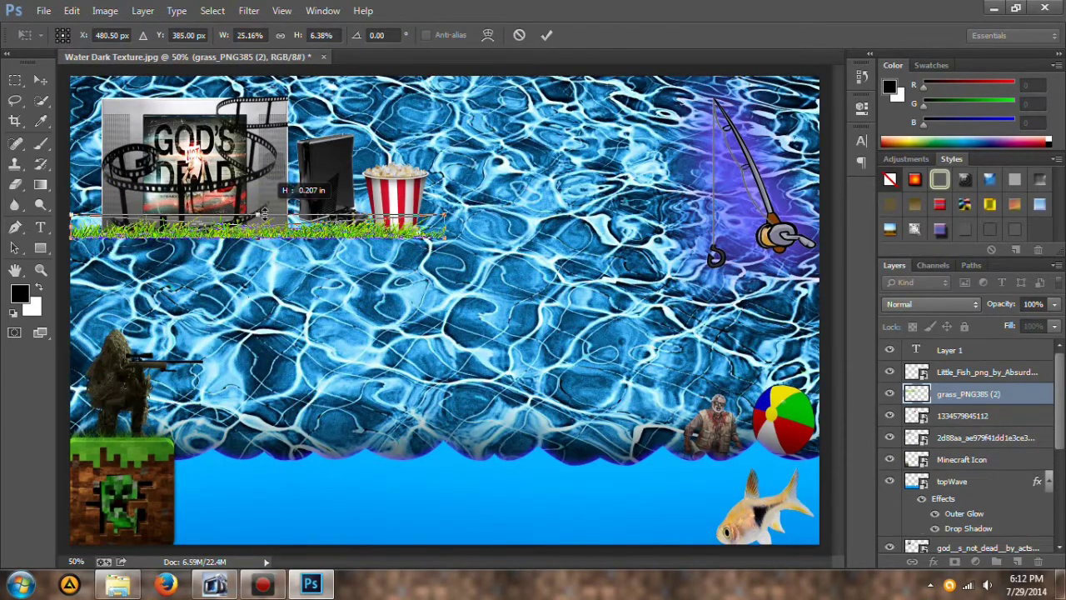
{"action": "key", "text": "Return"}
{"action": "left_click", "coordinate": [117, 584]}
{"action": "scroll", "coordinate": [634, 356], "scroll_direction": "down", "scroll_amount": 9}
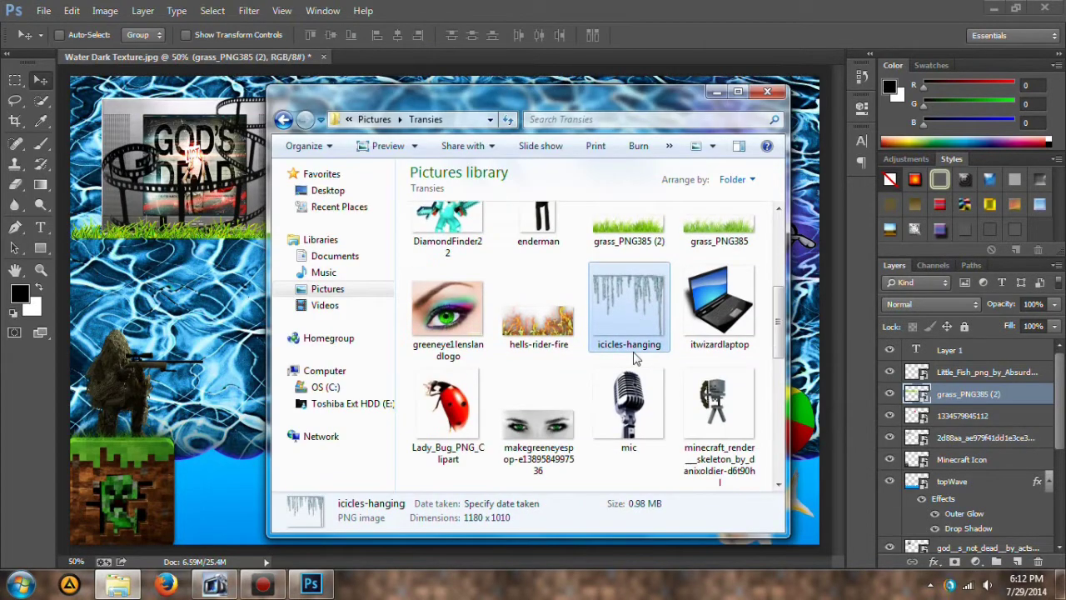
{"action": "left_click_drag", "start_coordinate": [630, 307], "coordinate": [202, 450]}
{"action": "left_click_drag", "start_coordinate": [71, 77], "coordinate": [618, 376]}
{"action": "left_click_drag", "start_coordinate": [718, 391], "coordinate": [695, 300]}
{"action": "key", "text": "Escape"}
{"action": "left_click", "coordinate": [117, 583]}
{"action": "scroll", "coordinate": [483, 367], "scroll_direction": "down", "scroll_amount": 2}
{"action": "scroll", "coordinate": [483, 368], "scroll_direction": "up", "scroll_amount": 9}
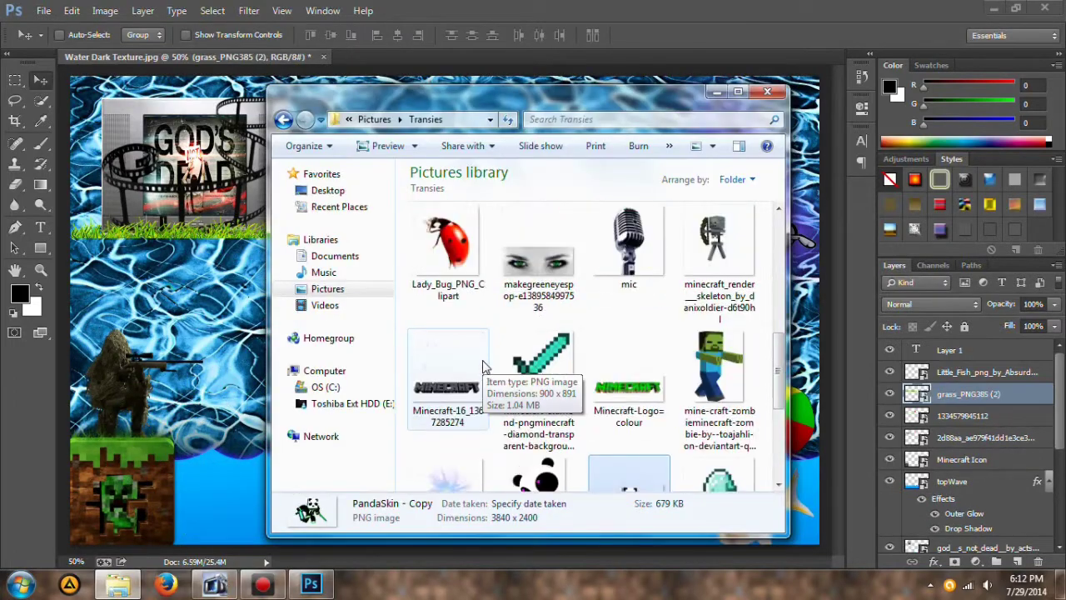
{"action": "left_click", "coordinate": [283, 121]}
{"action": "left_click", "coordinate": [117, 583]}
- Search Google in Firefox for "towel .png" and save the blue rolled towel image into the Transies folder on the desktop
{"action": "left_click", "coordinate": [167, 584]}
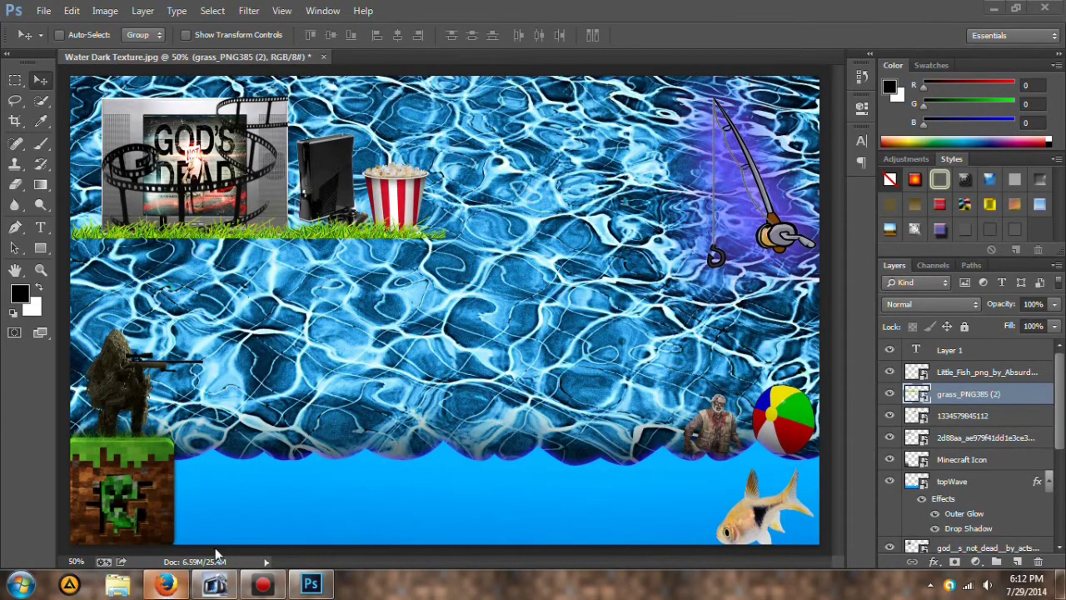
{"action": "type", "text": "towel .png"}
{"action": "key", "text": "Return"}
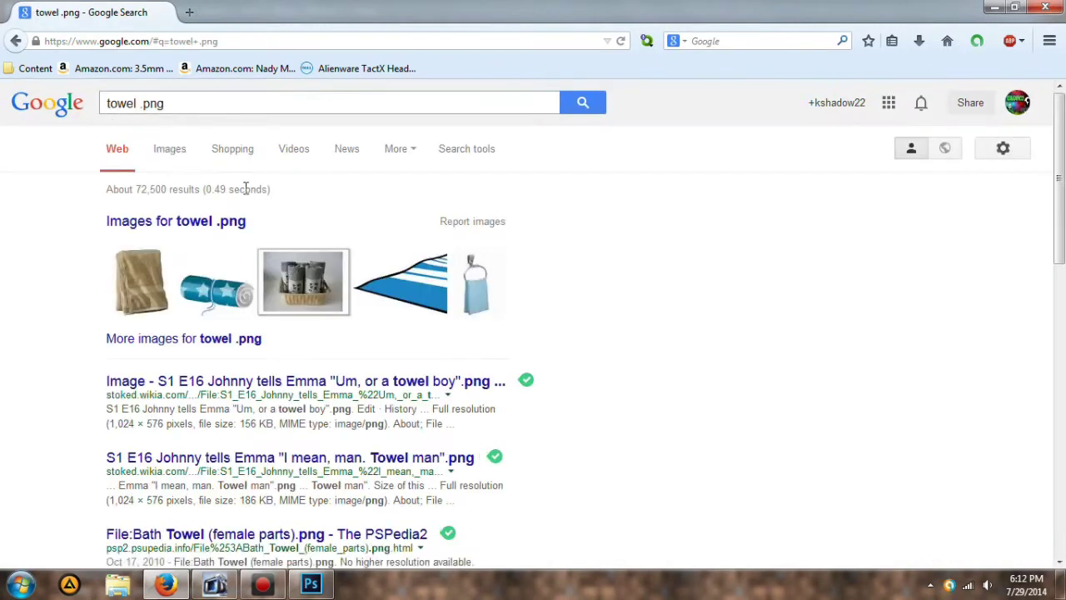
{"action": "left_click", "coordinate": [200, 279]}
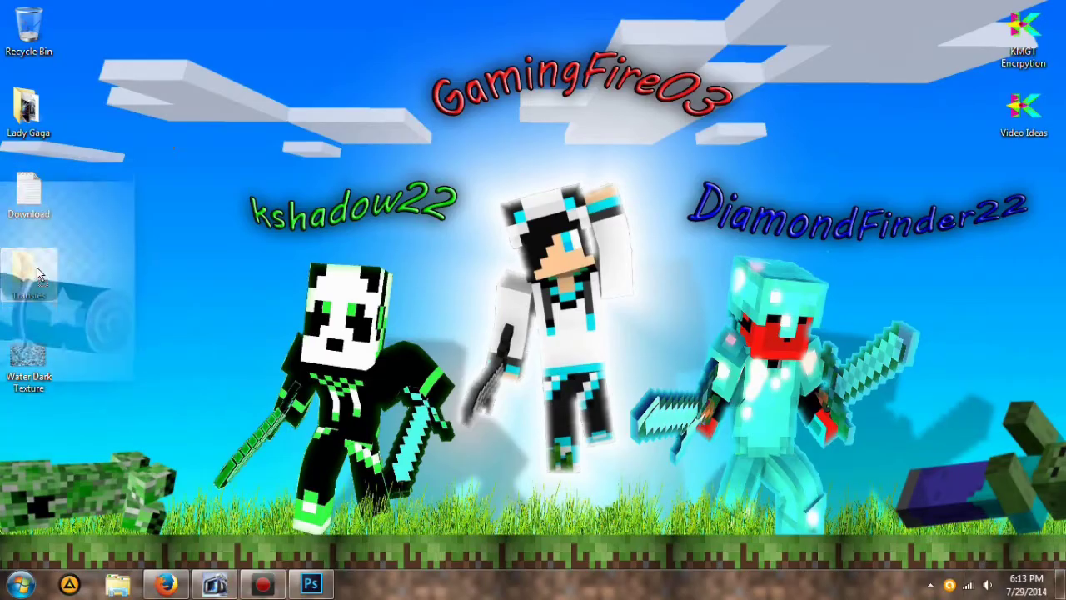
- Place the beach-towel image from the Transies folder, scaled down, just right of the popcorn bucket
{"action": "double_click", "coordinate": [34, 271]}
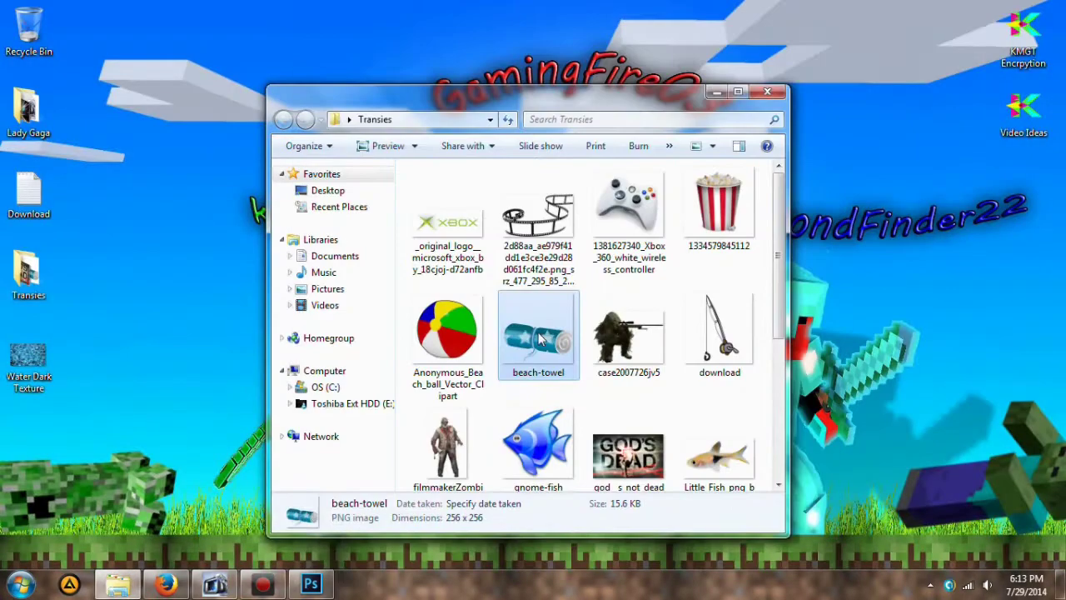
{"action": "left_click_drag", "start_coordinate": [536, 309], "coordinate": [448, 390]}
{"action": "left_click_drag", "start_coordinate": [247, 275], "coordinate": [547, 360]}
{"action": "left_click_drag", "start_coordinate": [591, 485], "coordinate": [214, 417]}
{"action": "left_click_drag", "start_coordinate": [275, 294], "coordinate": [249, 347]}
{"action": "left_click_drag", "start_coordinate": [204, 429], "coordinate": [425, 230]}
{"action": "key", "text": "Return"}
- Reorder the layers so beach-towel and the film strip layer lie directly beneath Minecraft Icon
{"action": "left_click_drag", "start_coordinate": [958, 393], "coordinate": [958, 492]}
{"action": "left_click_drag", "start_coordinate": [917, 439], "coordinate": [917, 493]}
{"action": "left_click", "coordinate": [920, 439]}
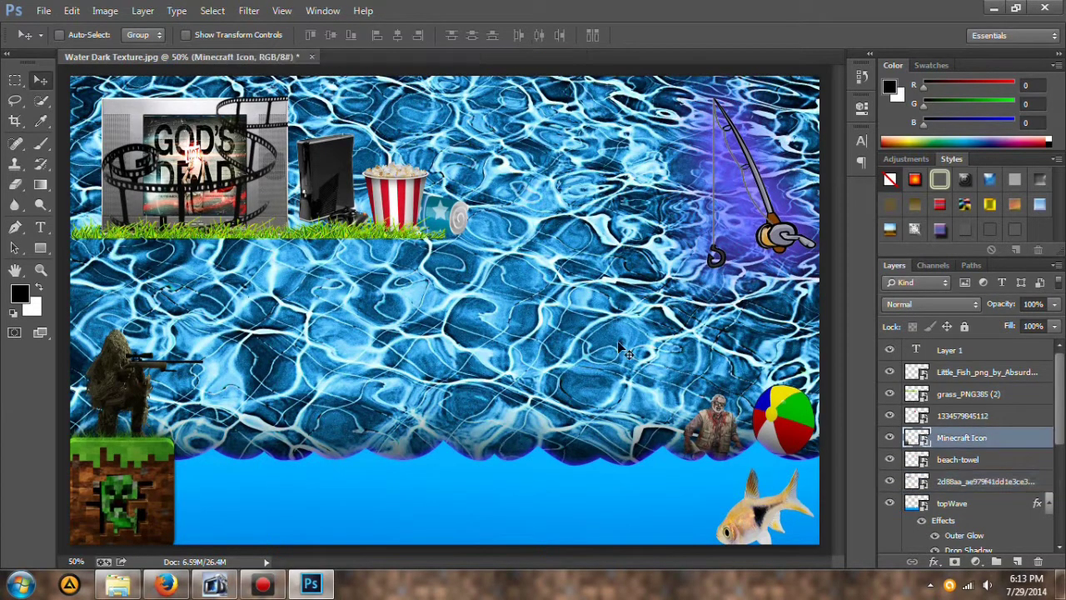
- Format the "Aug" text on Layer 1 as 50 pt Nueva Std and position it beneath the grass strip
{"action": "double_click", "coordinate": [914, 351]}
{"action": "left_click", "coordinate": [326, 35]}
{"action": "left_click", "coordinate": [293, 37]}
{"action": "type", "text": "50"}
{"action": "key", "text": "Return"}
{"action": "left_click", "coordinate": [169, 37]}
{"action": "left_click", "coordinate": [218, 79]}
{"action": "left_click", "coordinate": [553, 459]}
{"action": "left_click_drag", "start_coordinate": [584, 504], "coordinate": [371, 334]}
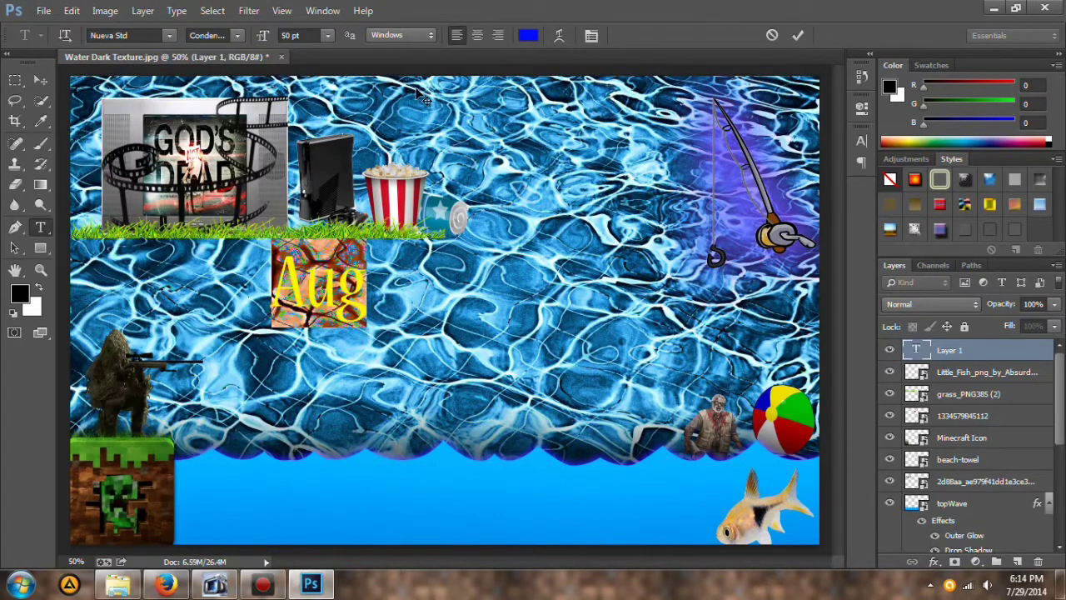
- Change the text colour to bright green, 18ff00
{"action": "left_click", "coordinate": [528, 35]}
{"action": "left_click_drag", "start_coordinate": [888, 292], "coordinate": [886, 339]}
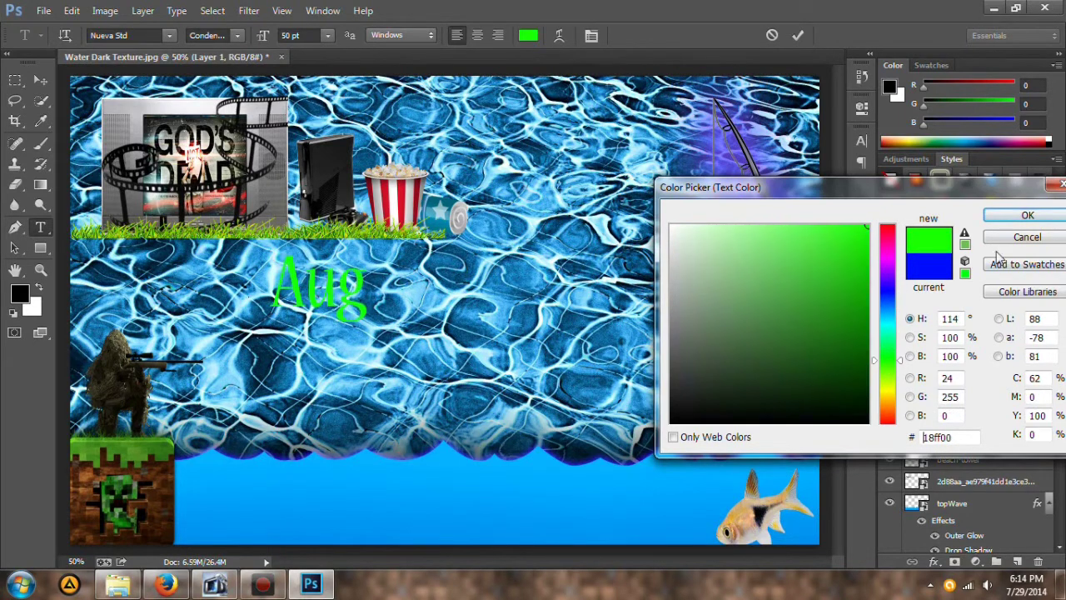
{"action": "left_click", "coordinate": [1028, 215]}
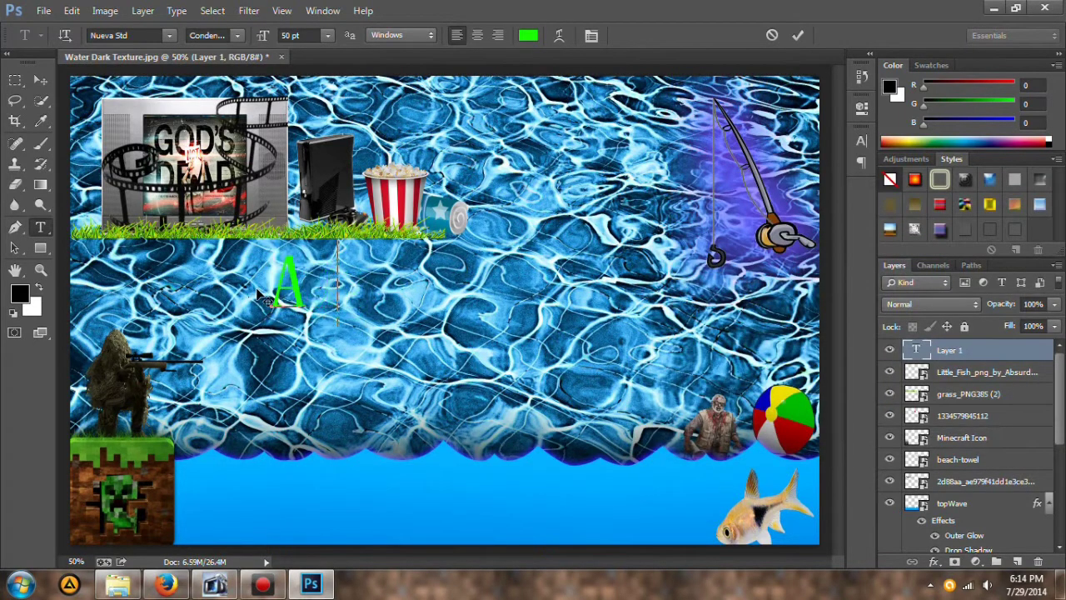
- Enter "August 2nd (Saturday) to August 3rd" at 25 pt as the text's first line and position it beneath the grass strip
{"action": "left_click", "coordinate": [975, 585]}
{"action": "left_click", "coordinate": [432, 288]}
{"action": "type", "text": "August 2nd (Sa"}
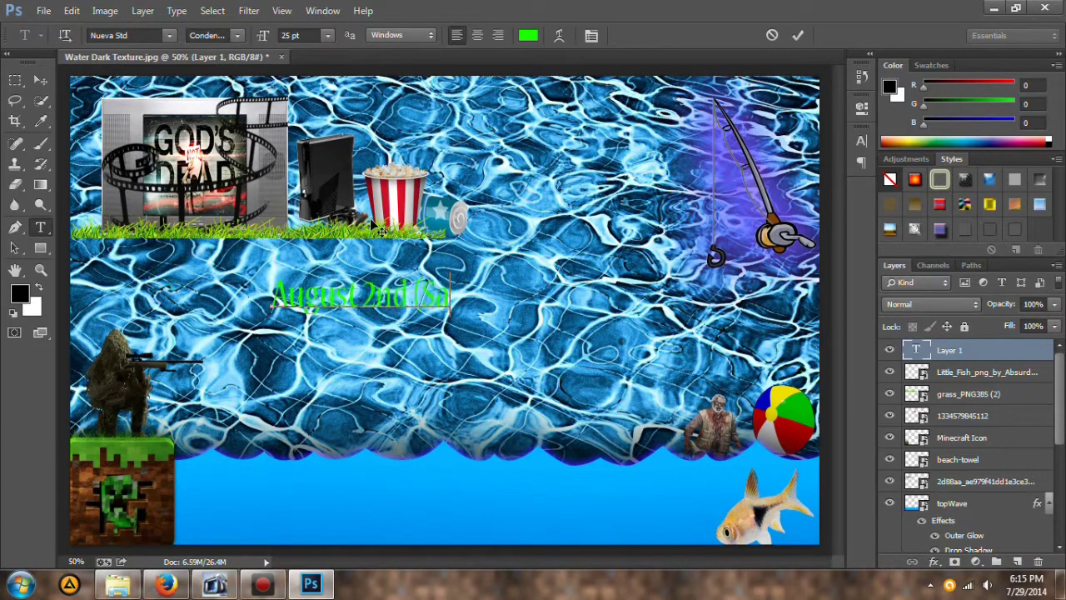
{"action": "type", "text": "turday) to August 3rd"}
{"action": "left_click_drag", "start_coordinate": [346, 337], "coordinate": [285, 316]}
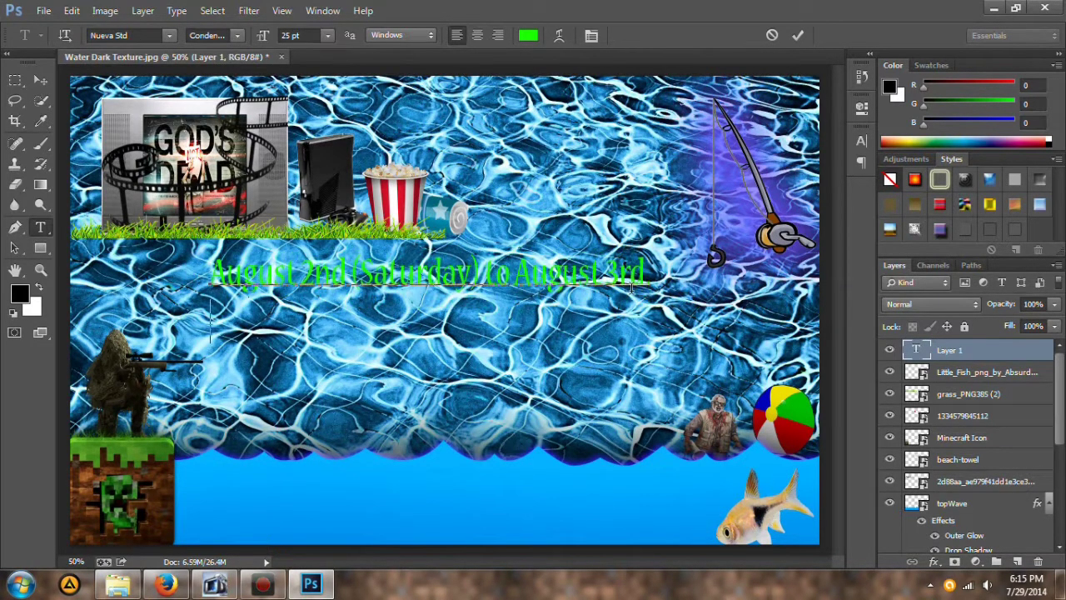
- Add the lines "Car pool to Michigan House, Meet At Old House at 11:00 am Aug 2nd. Car Pool Back to Old House, Meet there at 9:00 pm"
{"action": "type", "text": "Car pool t"}
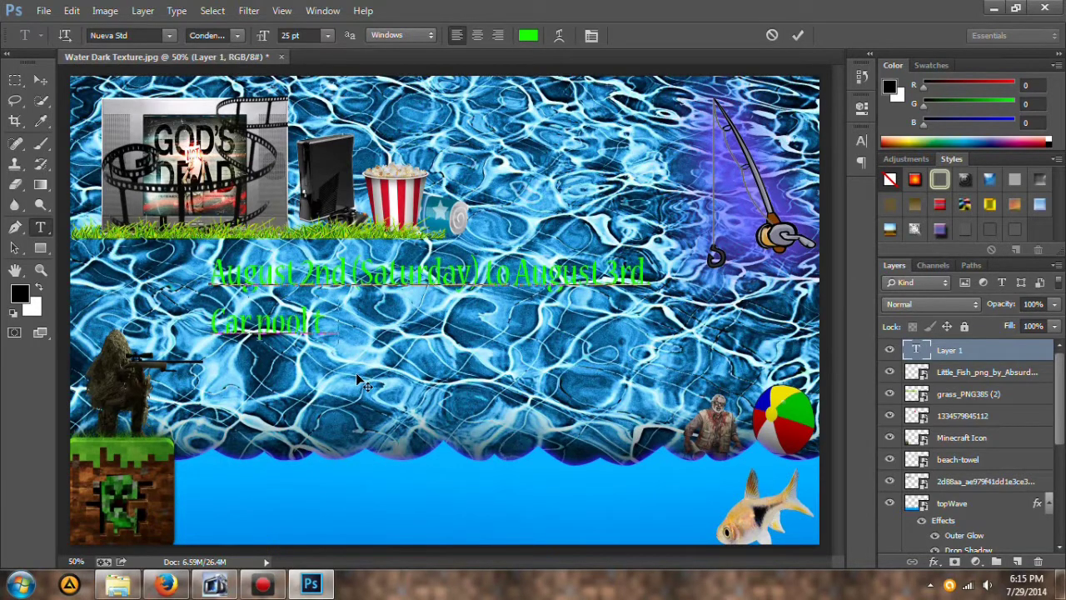
{"action": "type", "text": "o Michigan House Meet At O"}
{"action": "key", "text": "Return"}
{"action": "type", "text": "Old House at 11"}
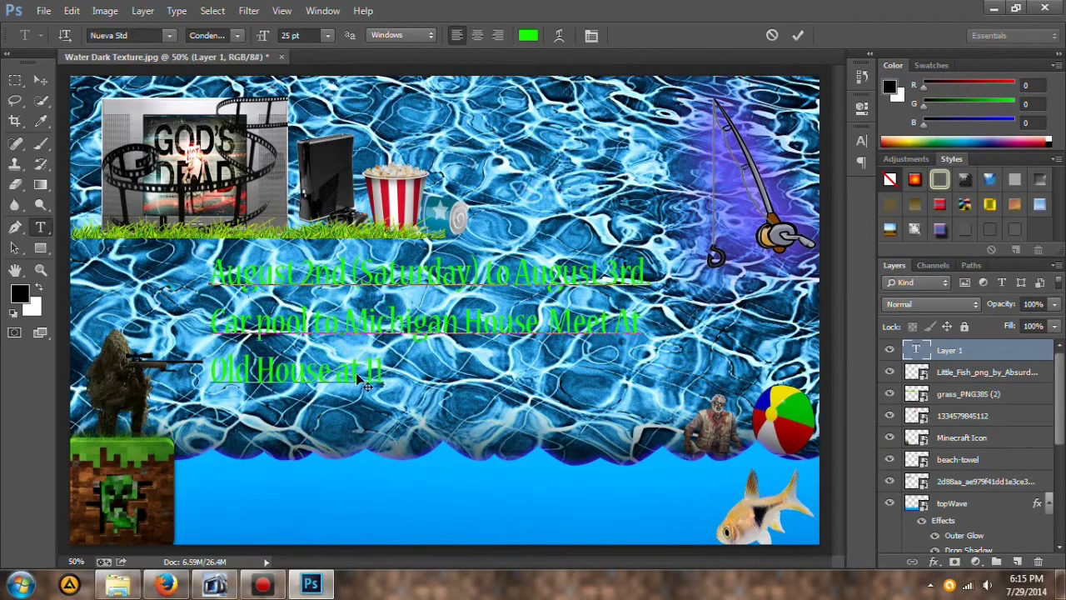
{"action": "type", "text": " Aug 2nd. Car Pool"}
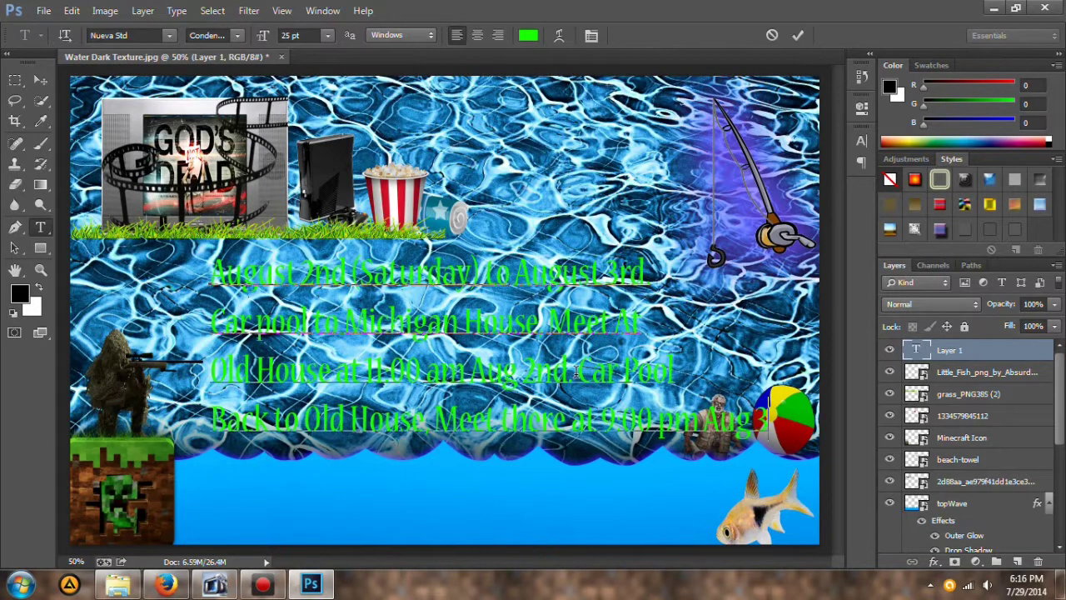
- Reduce all the text to 20 pt and end its last line with "Aug 3rd"
{"action": "key", "text": "ctrl+a"}
{"action": "type", "text": "20"}
{"action": "key", "text": "Return"}
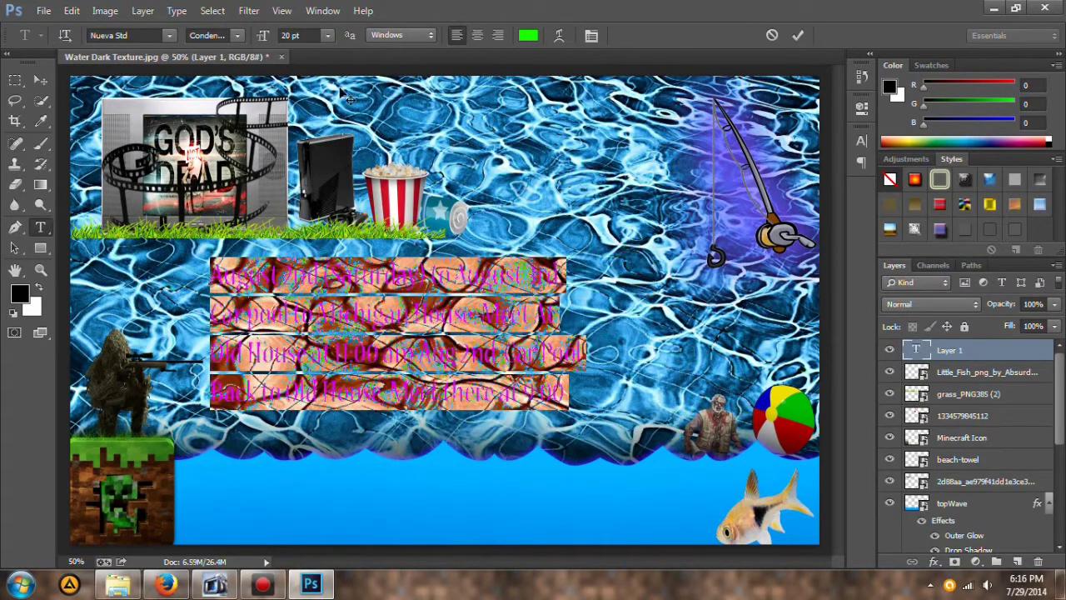
{"action": "left_click", "coordinate": [576, 388]}
{"action": "type", "text": "Aug 3rd"}
{"action": "key", "text": "ctrl+a"}
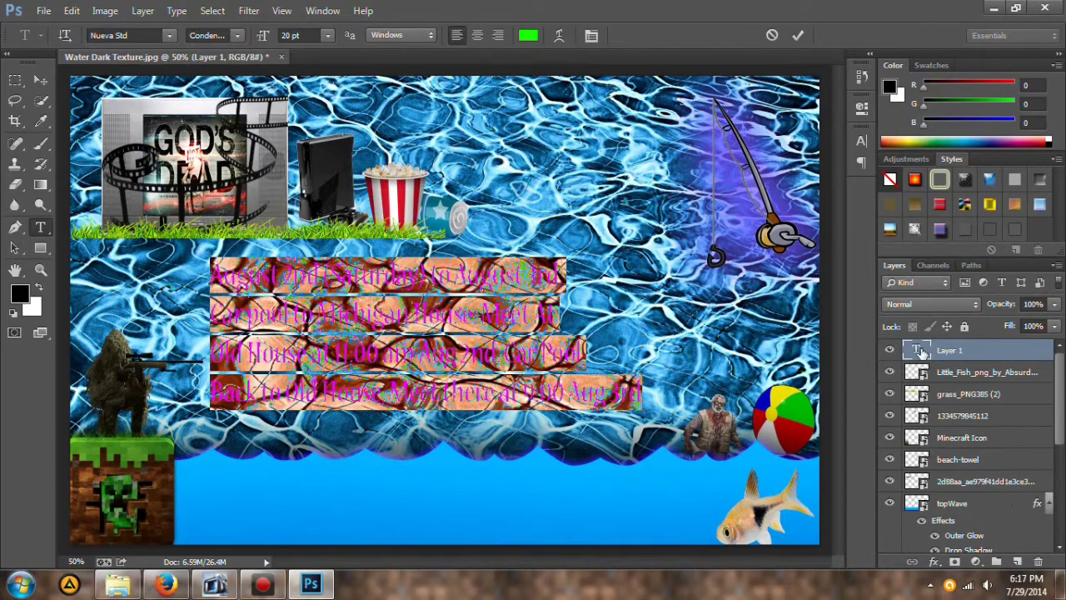
- Add an Outer Glow to the text layer with Normal blend mode, size 109 px and a slightly raised spread
{"action": "double_click", "coordinate": [918, 353]}
{"action": "left_click", "coordinate": [40, 80]}
{"action": "right_click", "coordinate": [920, 353]}
{"action": "left_click", "coordinate": [779, 205]}
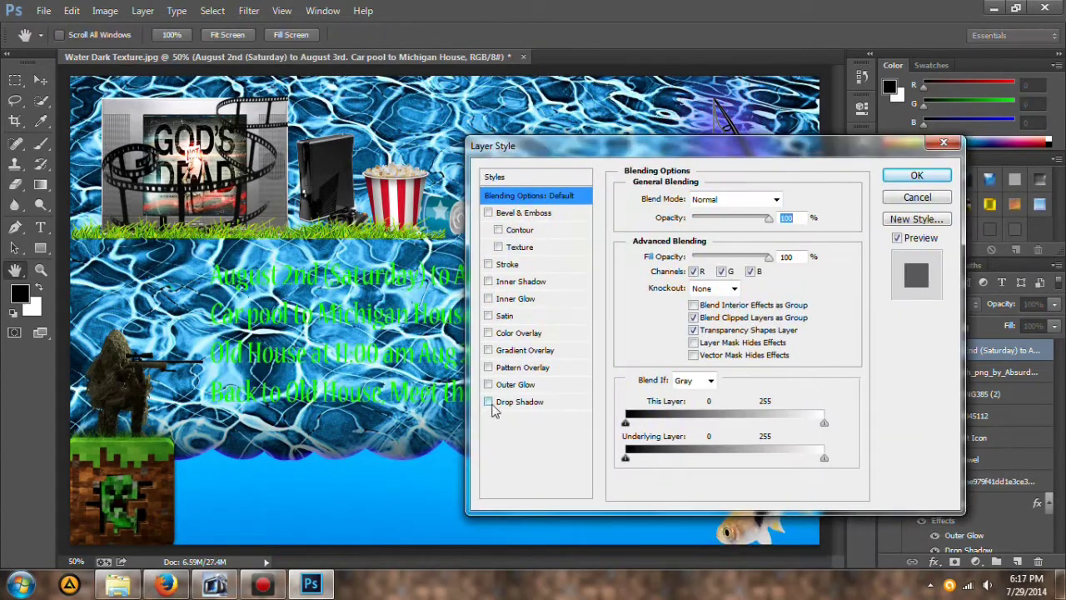
{"action": "left_click", "coordinate": [488, 384]}
{"action": "left_click", "coordinate": [516, 384]}
{"action": "left_click_drag", "start_coordinate": [690, 333], "coordinate": [715, 340]}
{"action": "left_click", "coordinate": [725, 199]}
{"action": "left_click", "coordinate": [699, 5]}
{"action": "left_click", "coordinate": [686, 317]}
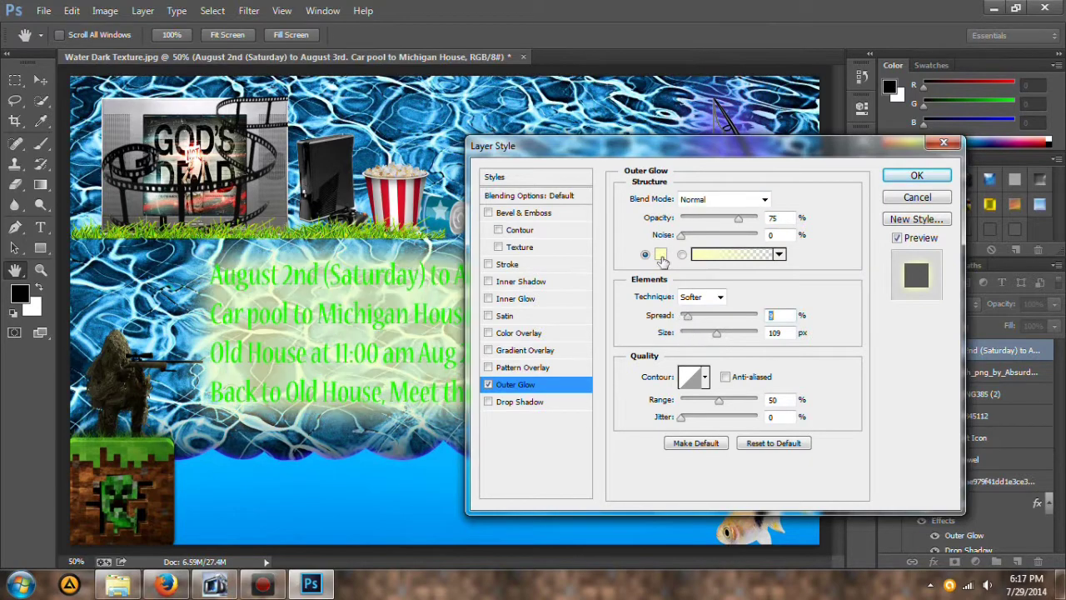
- Set the text's outer glow colour to black and apply it
{"action": "left_click", "coordinate": [660, 258]}
{"action": "left_click", "coordinate": [672, 423]}
{"action": "left_click", "coordinate": [1033, 213]}
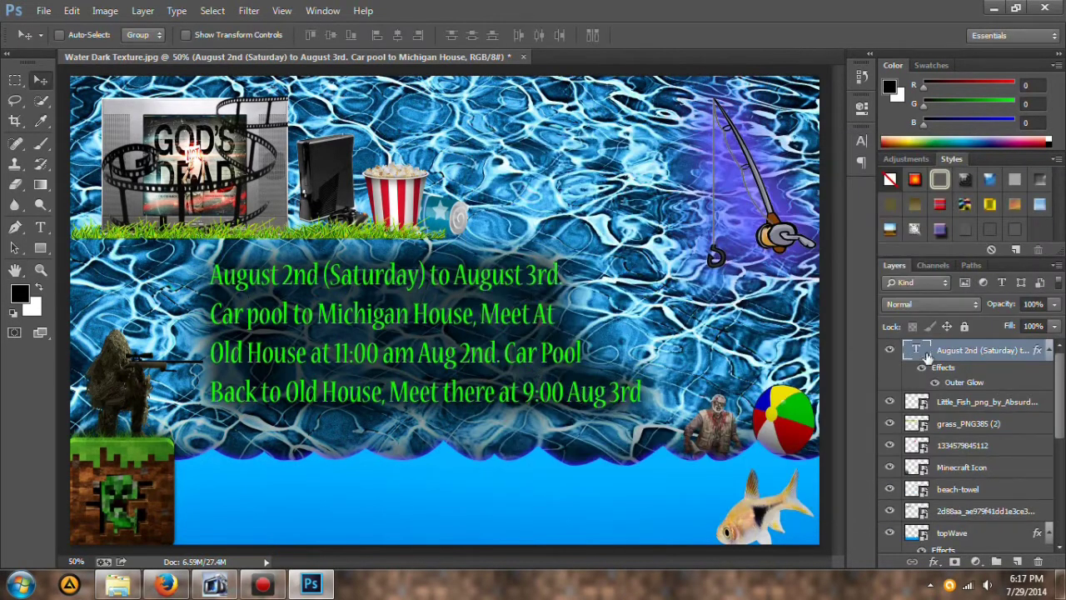
- Rewrap the text so its second and third lines each end with "Old House", and start the fourth line with "Aug 3rd"
{"action": "key", "text": "t"}
{"action": "left_click", "coordinate": [323, 275]}
{"action": "left_click", "coordinate": [214, 353]}
{"action": "key", "text": "BackSpace"}
{"action": "left_click", "coordinate": [657, 316]}
{"action": "key", "text": "Return"}
{"action": "left_click", "coordinate": [214, 392]}
{"action": "key", "text": "BackSpace"}
{"action": "left_click", "coordinate": [663, 353]}
{"action": "key", "text": "Return"}
{"action": "type", "text": "Aug 3rd "}
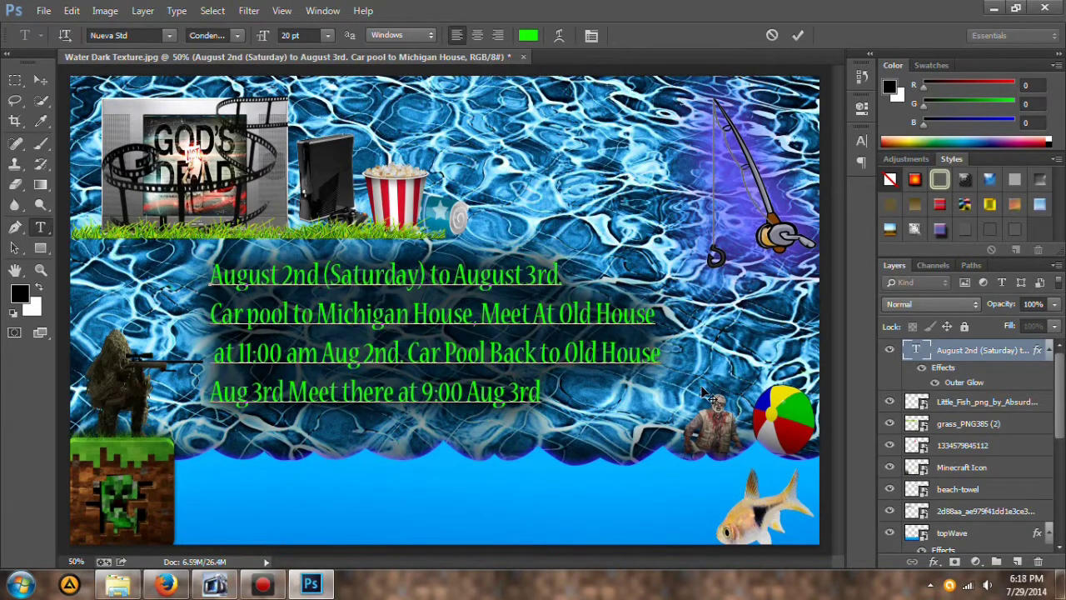
- Insert a comma after the fourth line's opening "Aug 3rd" and add "pm" after 9:00
{"action": "type", "text": ","}
{"action": "left_click_drag", "start_coordinate": [344, 393], "coordinate": [296, 394]}
{"action": "left_click", "coordinate": [472, 396]}
{"action": "type", "text": "pm"}
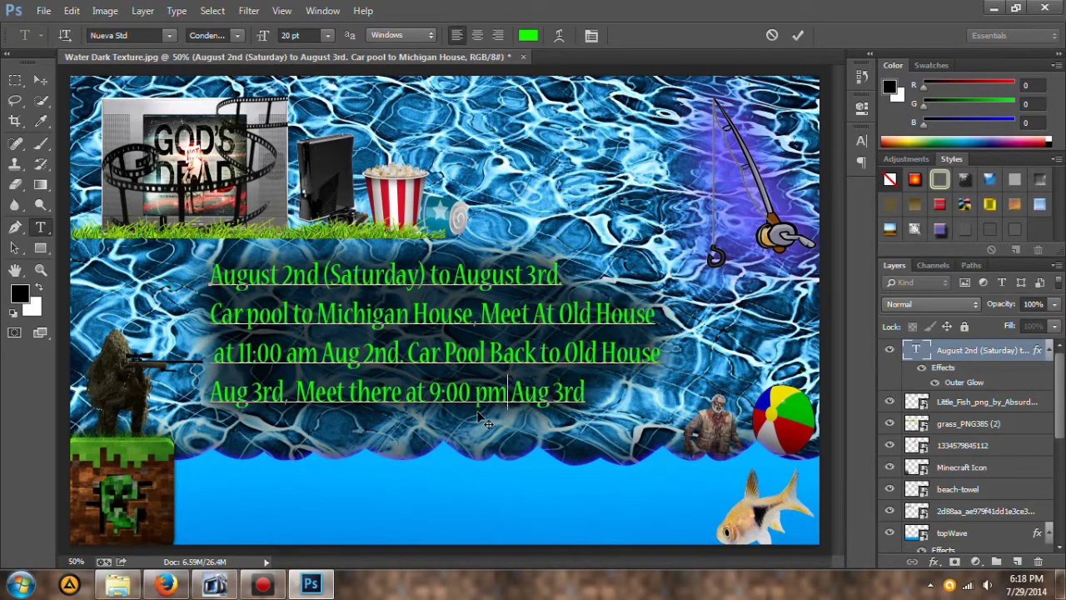
- Continue the text after the closing "Aug 3rd" with ". We will be swimming, playing games, and going to watch"
{"action": "left_click", "coordinate": [596, 395]}
{"action": "type", "text": ". We will be"}
{"action": "key", "text": "Return"}
{"action": "type", "text": "swimming, "}
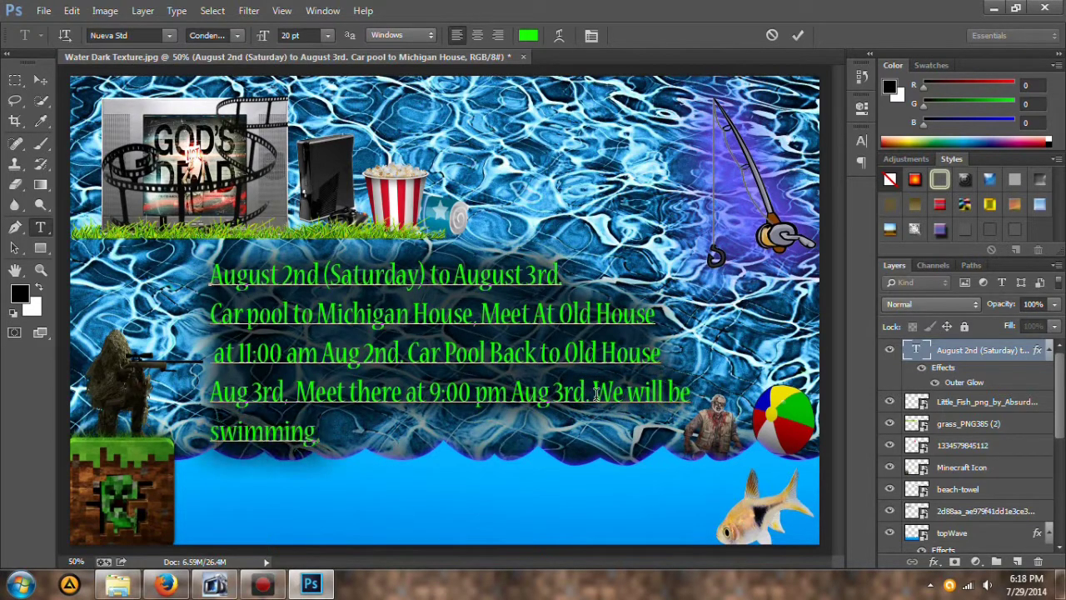
{"action": "type", "text": "playing games, and going to watch"}
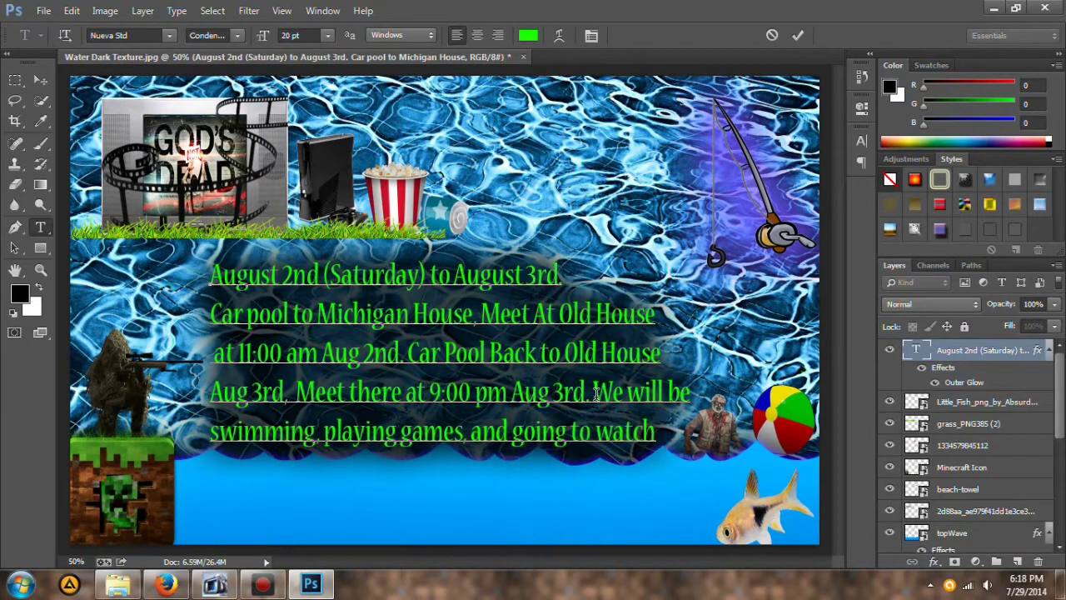
{"action": "key", "text": "Return"}
- Finish the text with "a free movie. Those who need to attend church, bring Church clothes for Sunday"
{"action": "type", "text": "a free movie. Those w"}
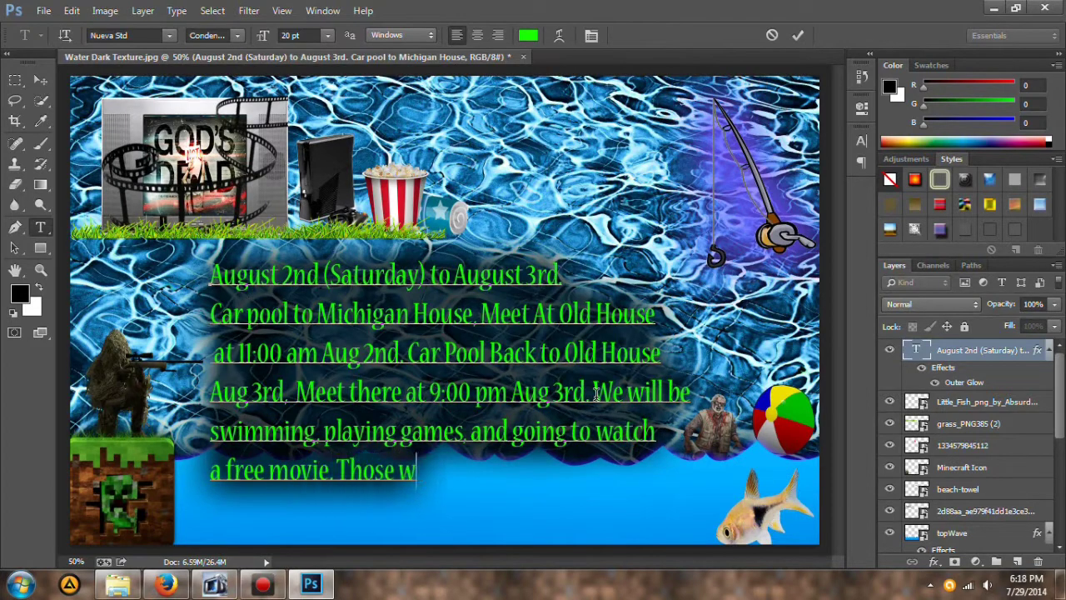
{"action": "type", "text": "ho need to attend church,"}
{"action": "key", "text": "Return"}
{"action": "type", "text": "bring Ch"}
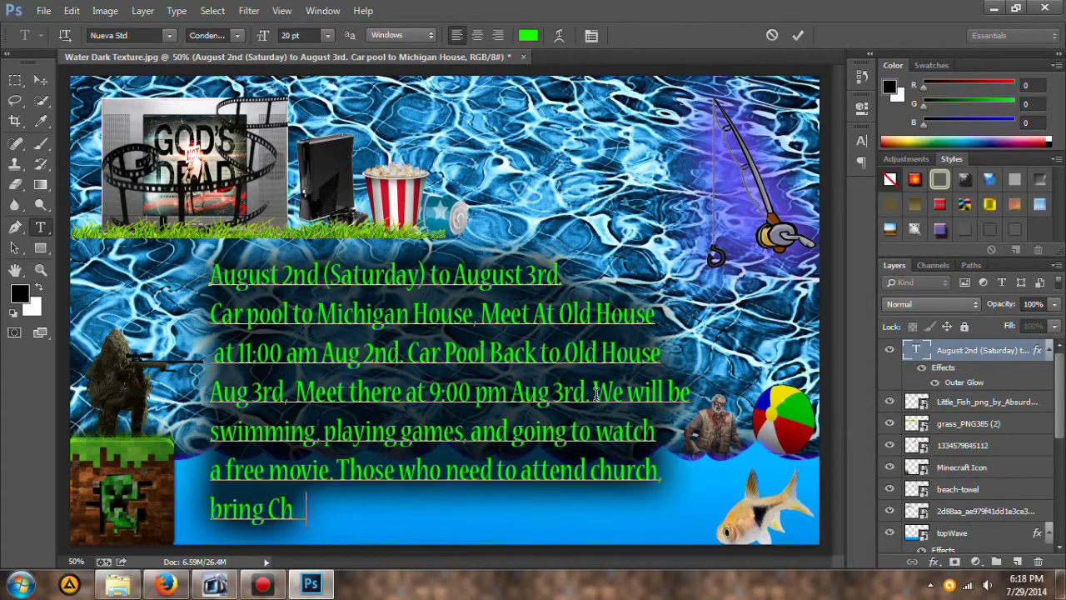
{"action": "type", "text": "urch clothes for Sunday"}
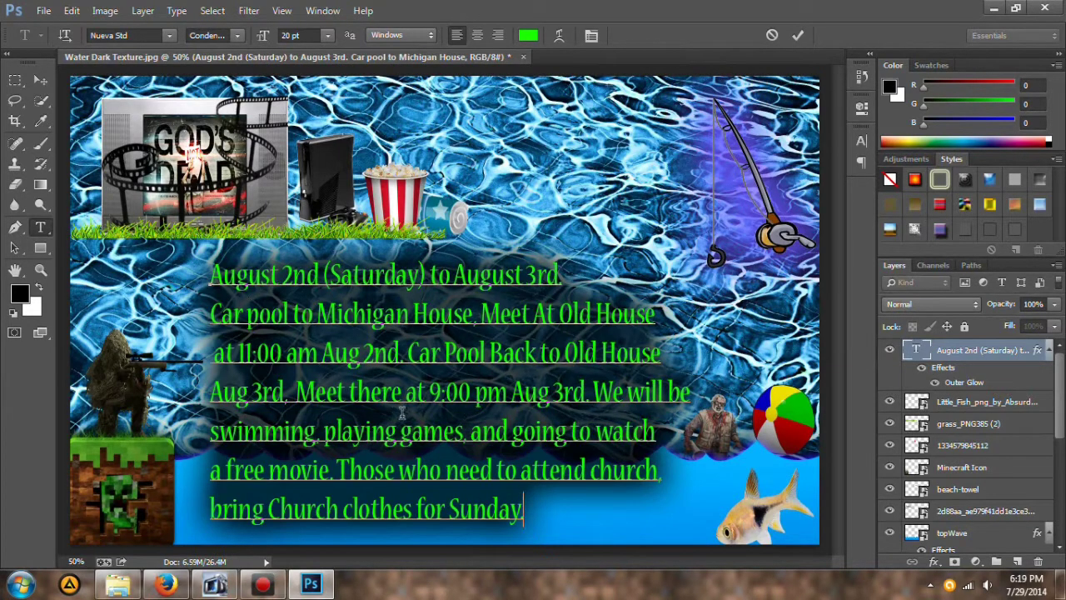
- Replace "Meet" in the fourth line with "get picked up" and move "be" to the start of the fifth line
{"action": "double_click", "coordinate": [325, 391]}
{"action": "type", "text": "get picked up"}
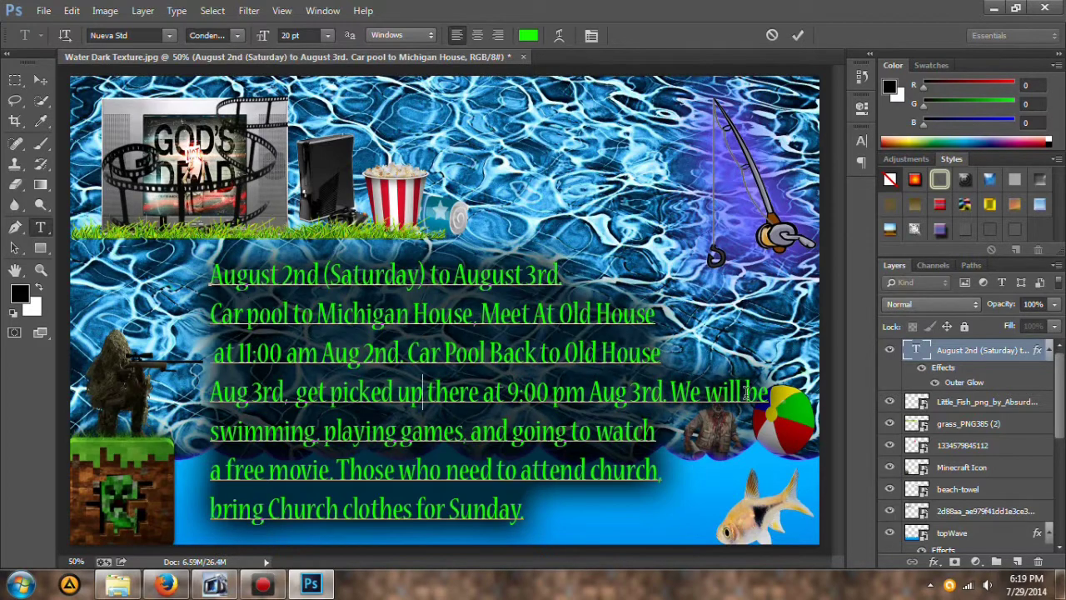
{"action": "left_click", "coordinate": [744, 391]}
{"action": "key", "text": "Return"}
{"action": "left_click", "coordinate": [210, 469]}
{"action": "key", "text": "BackSpace"}
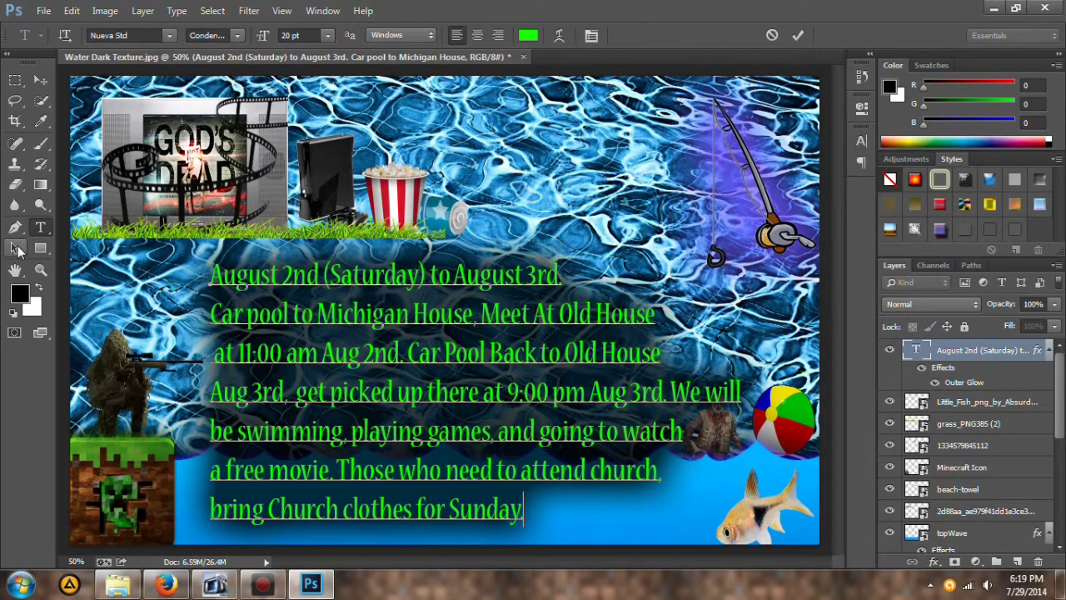
- Commit the text and duplicate its layer within Water Dark Texture.jpg
{"action": "right_click", "coordinate": [921, 354]}
{"action": "right_click", "coordinate": [950, 351]}
{"action": "left_click", "coordinate": [817, 72]}
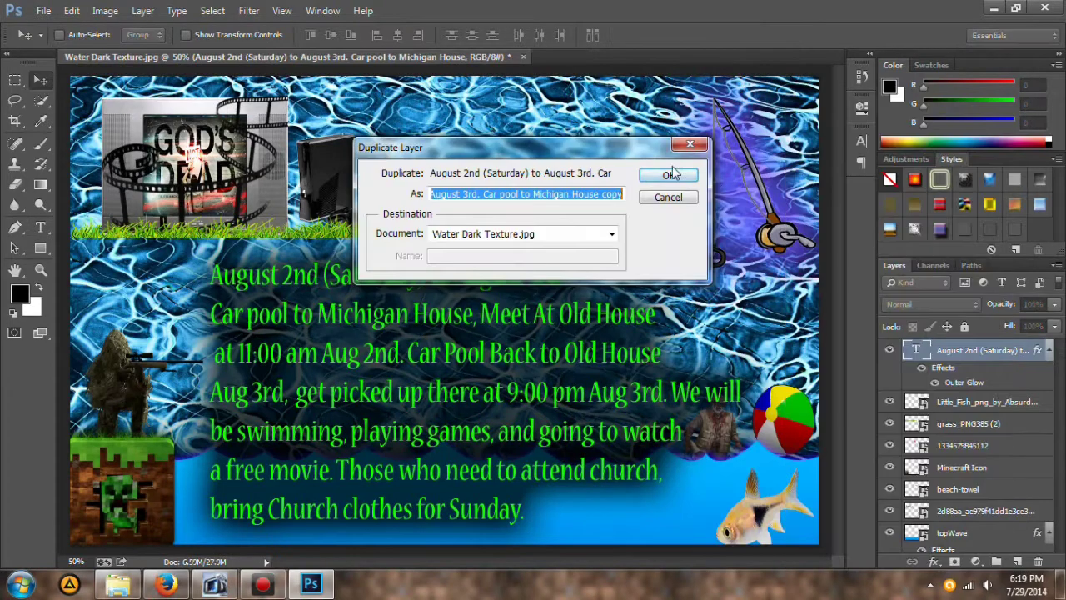
{"action": "left_click", "coordinate": [676, 173]}
- Clear the wording of the duplicated text layer and set its font size to 10 pt
{"action": "double_click", "coordinate": [918, 351]}
{"action": "key", "text": "BackSpace"}
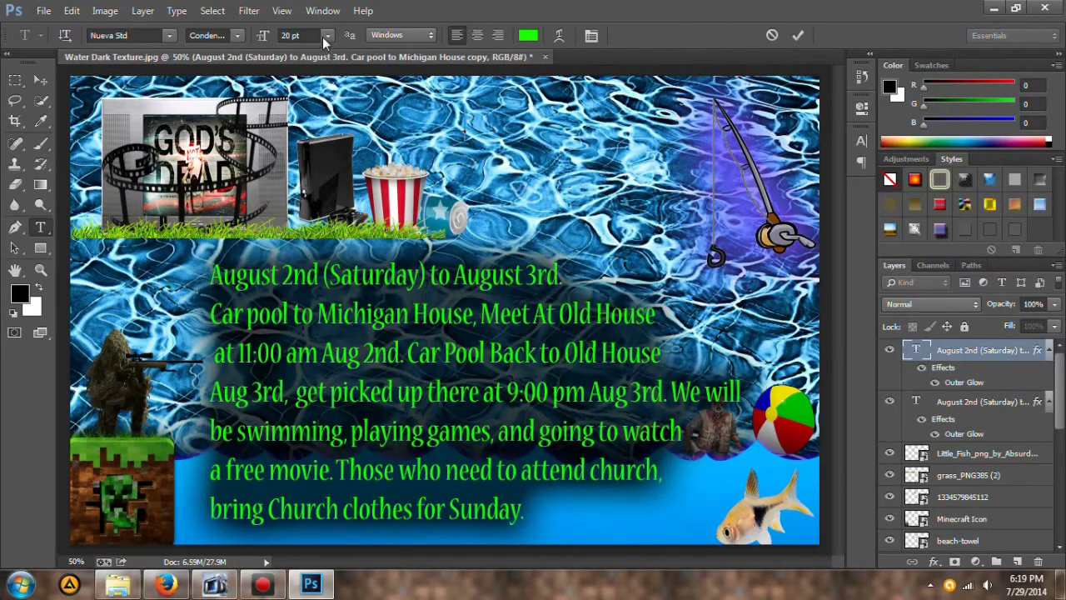
{"action": "type", "text": "10"}
{"action": "key", "text": "Return"}
- Enter "Bring: Towel, Pillow, Blanket, Extra Clothes," in the duplicated text layer, with "Swim Suit. deoderant" on a second line
{"action": "type", "text": "Bring"}
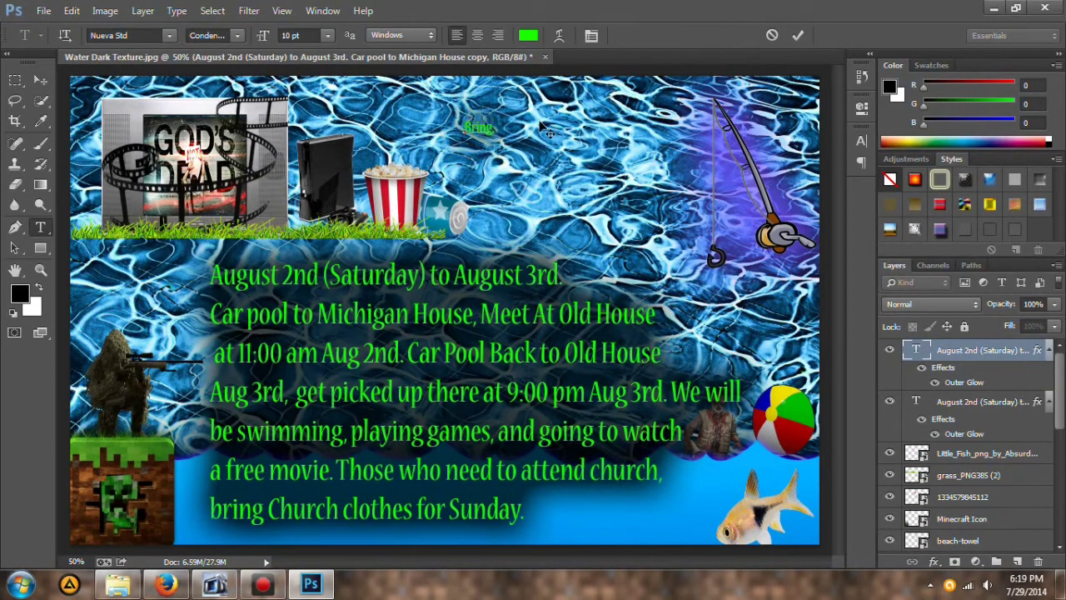
{"action": "type", "text": " Towel, Pillow Blanket"}
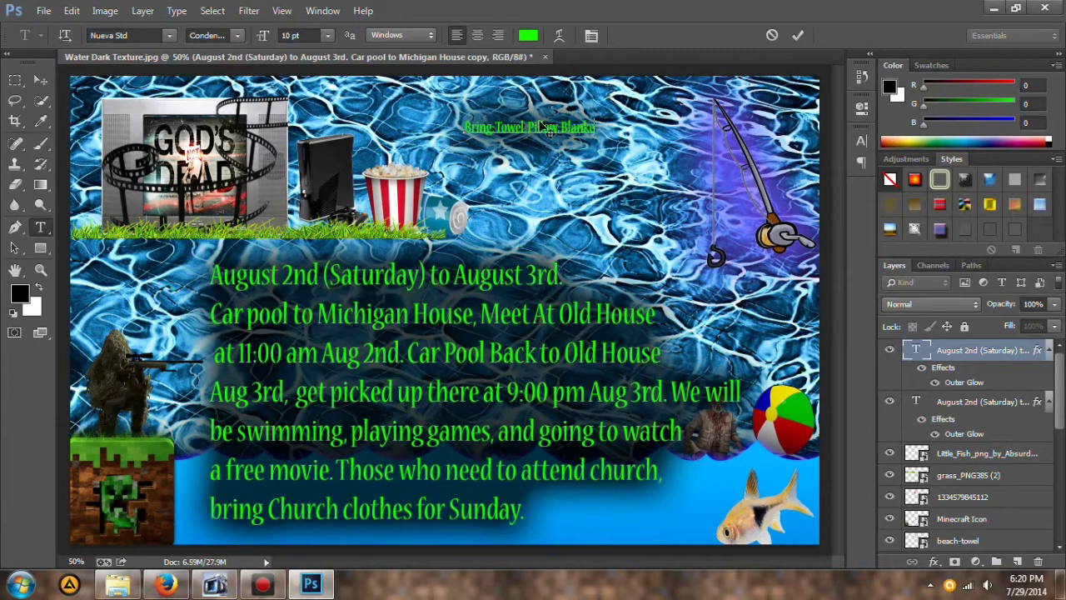
{"action": "type", "text": ", Extra Clothes."}
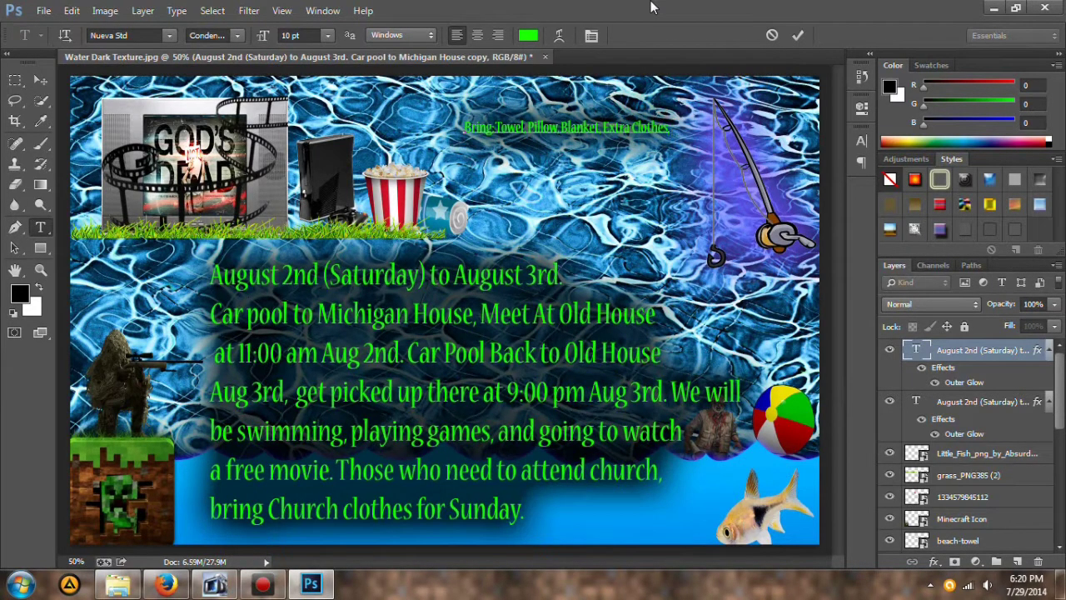
{"action": "key", "text": "Return"}
{"action": "type", "text": "Swim Suit"}
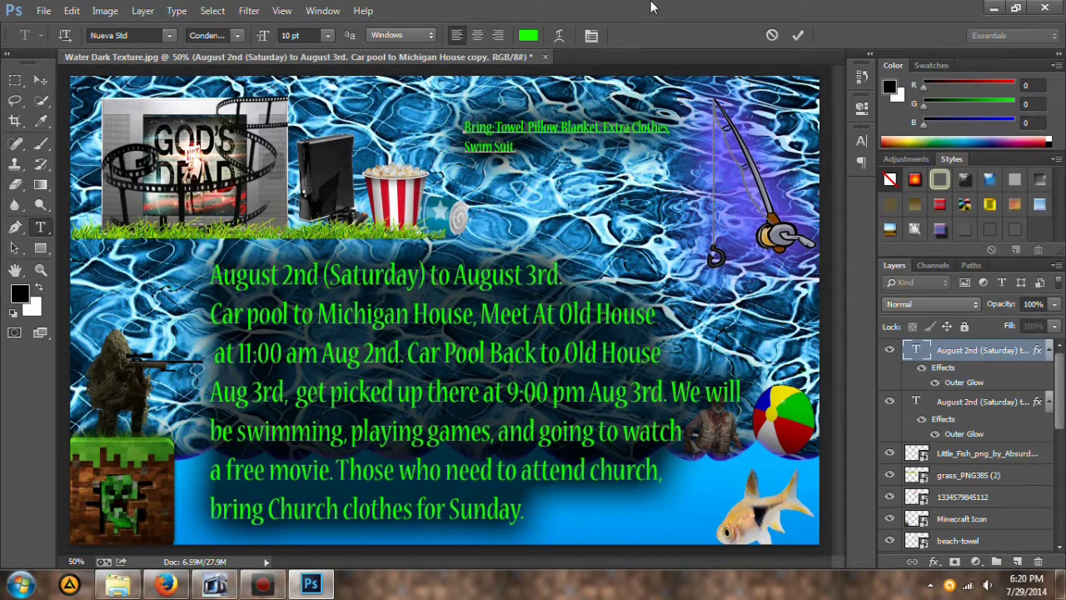
{"action": "type", "text": ", deoderant."}
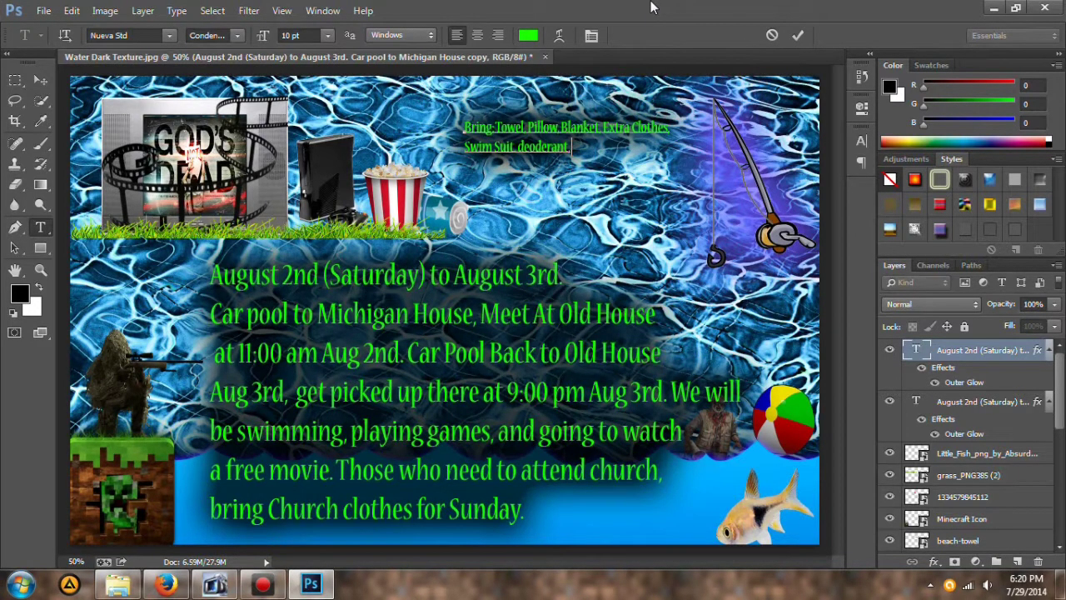
- Check the spelling of "deoder" in a blank OpenOffice Writer document, then return to Photoshop
{"action": "key", "text": "super"}
{"action": "key", "text": "Escape"}
{"action": "type", "text": "deoder"}
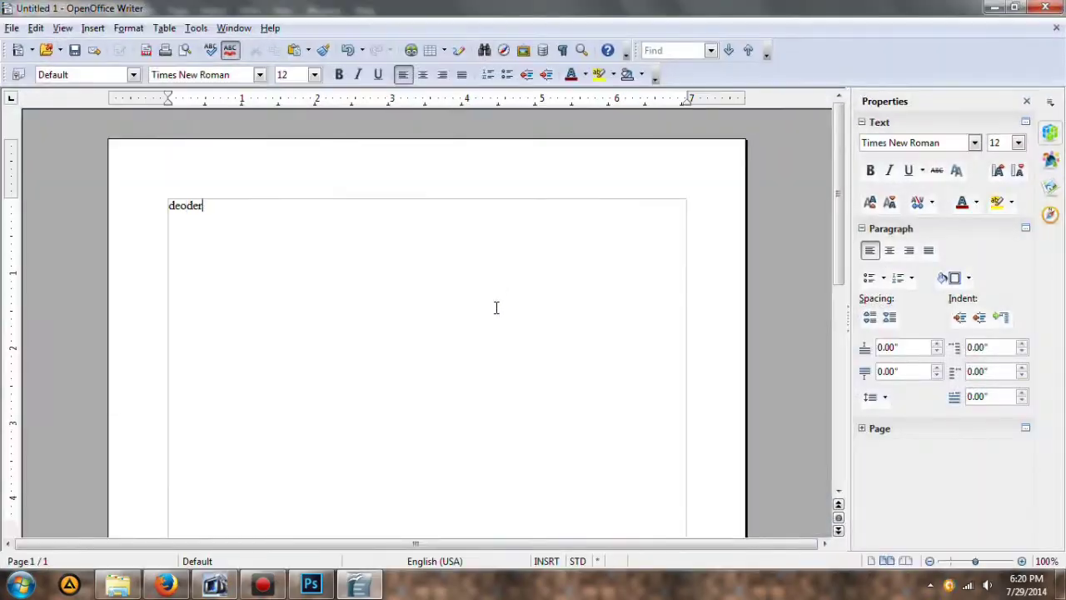
{"action": "right_click", "coordinate": [183, 206]}
{"action": "left_click", "coordinate": [162, 211]}
{"action": "left_click", "coordinate": [311, 583]}
- Replace the misspelled word with "Deodorant" and continue the list with ", Phone Charger, & any other desired accessories."
{"action": "left_click_drag", "start_coordinate": [521, 148], "coordinate": [587, 149]}
{"action": "type", "text": "Deodorant"}
{"action": "key", "text": "BackSpace"}
{"action": "type", "text": ", &hone Charger, & any"}
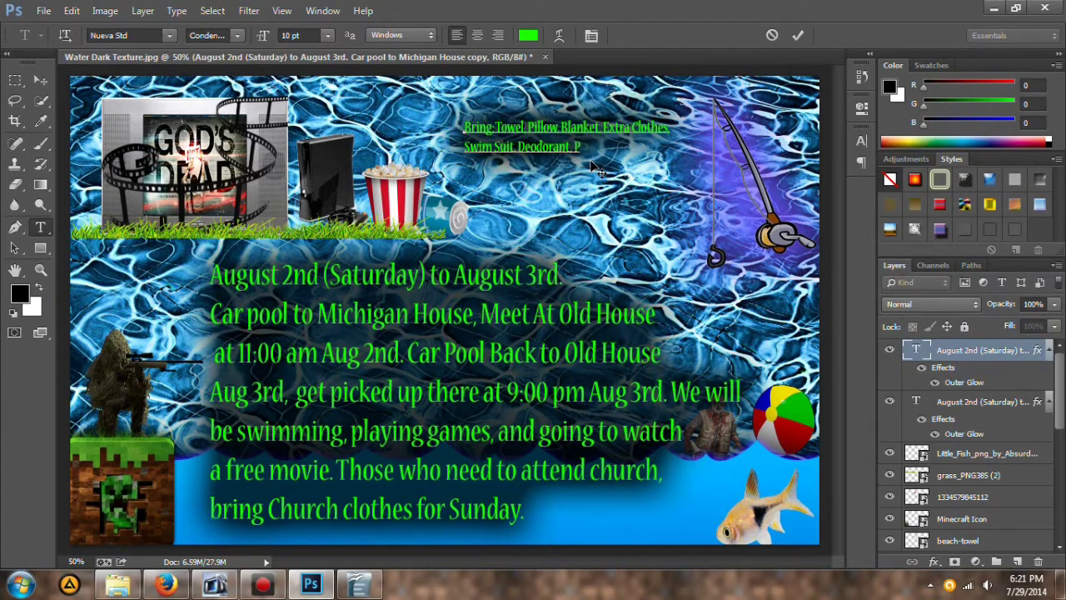
{"action": "type", "text": "other desired accessories."}
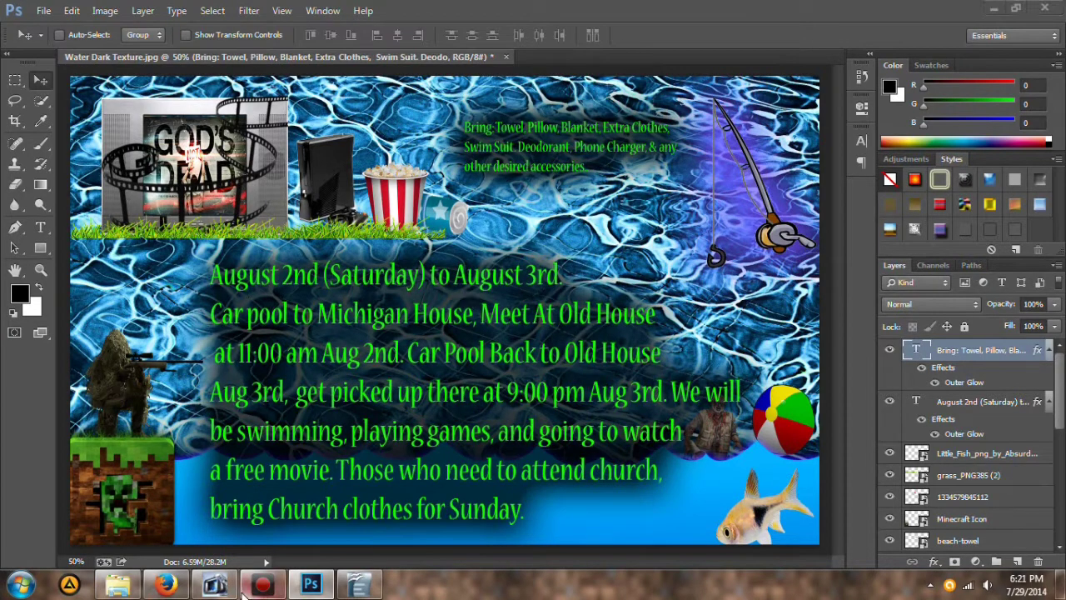
- Delete "Aug 3rd" after "9:00 pm" in the large event details text and commit the edit
{"action": "left_click", "coordinate": [983, 401]}
{"action": "left_click_drag", "start_coordinate": [523, 433], "coordinate": [668, 391]}
{"action": "left_click", "coordinate": [533, 408]}
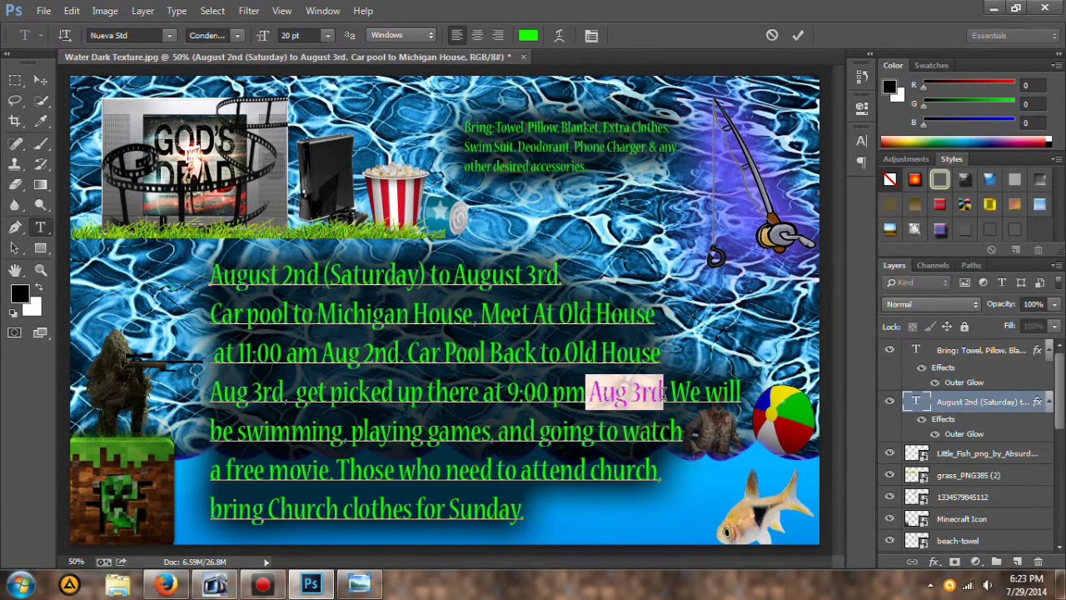
{"action": "key", "text": "BackSpace"}
{"action": "key", "text": "Return"}
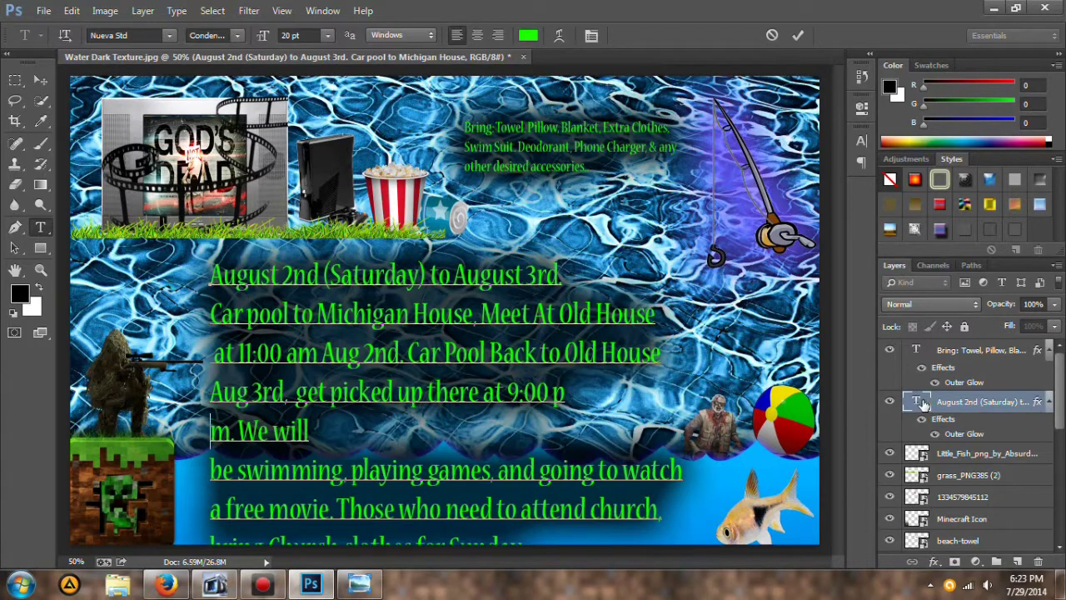
{"action": "key", "text": "BackSpace"}
{"action": "left_click", "coordinate": [919, 404]}
{"action": "key", "text": "v"}
- Start saving a copy of the invitation to the Desktop in PNG format
{"action": "key", "text": "ctrl+shift+s"}
{"action": "left_click", "coordinate": [505, 371]}
{"action": "left_click", "coordinate": [491, 309]}
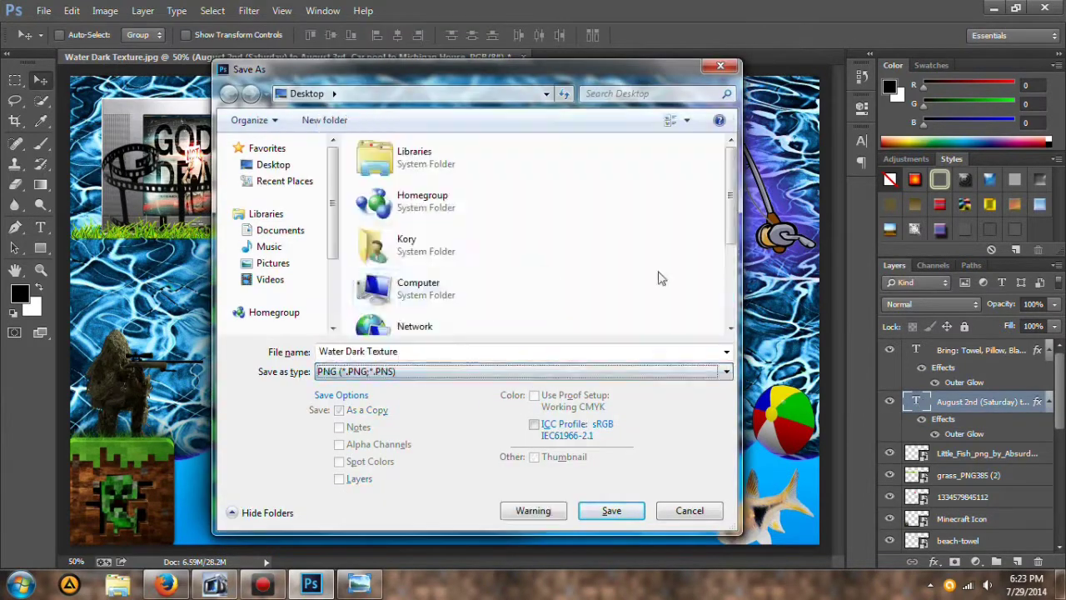